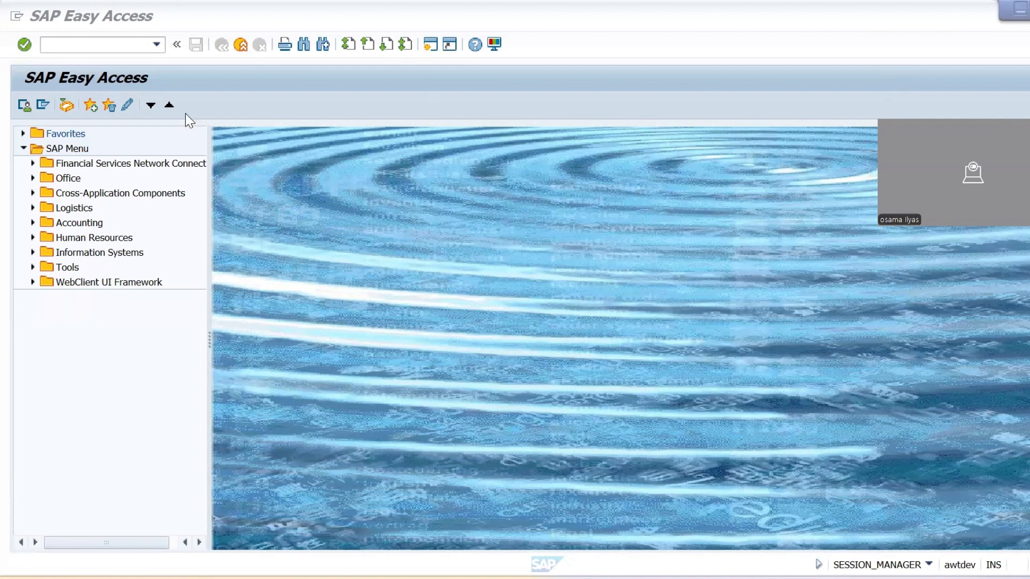
Start transaction FB50 and set the document date to 23.09.2024, the same as the posting date.
click(90, 45)
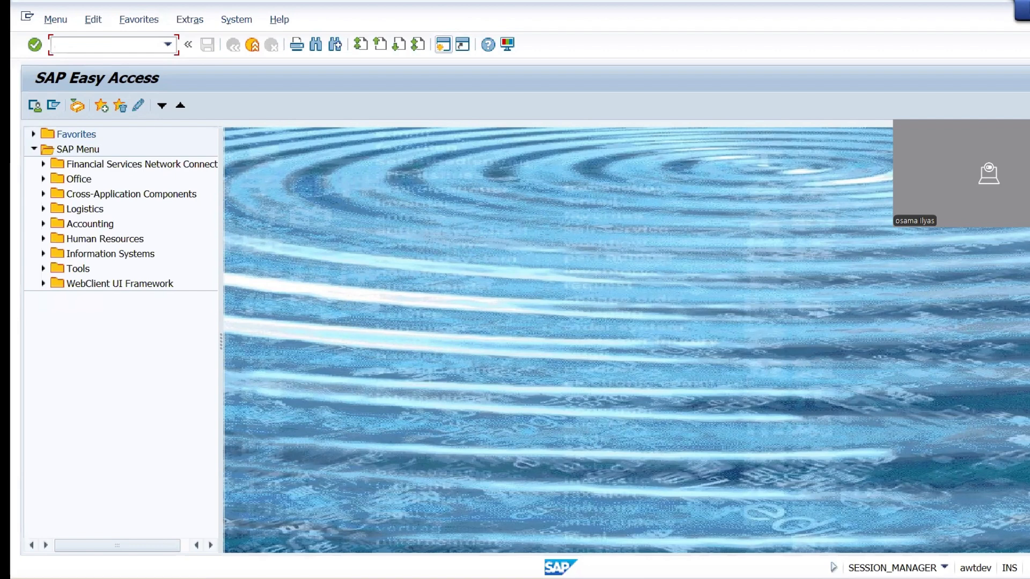
key(Return)
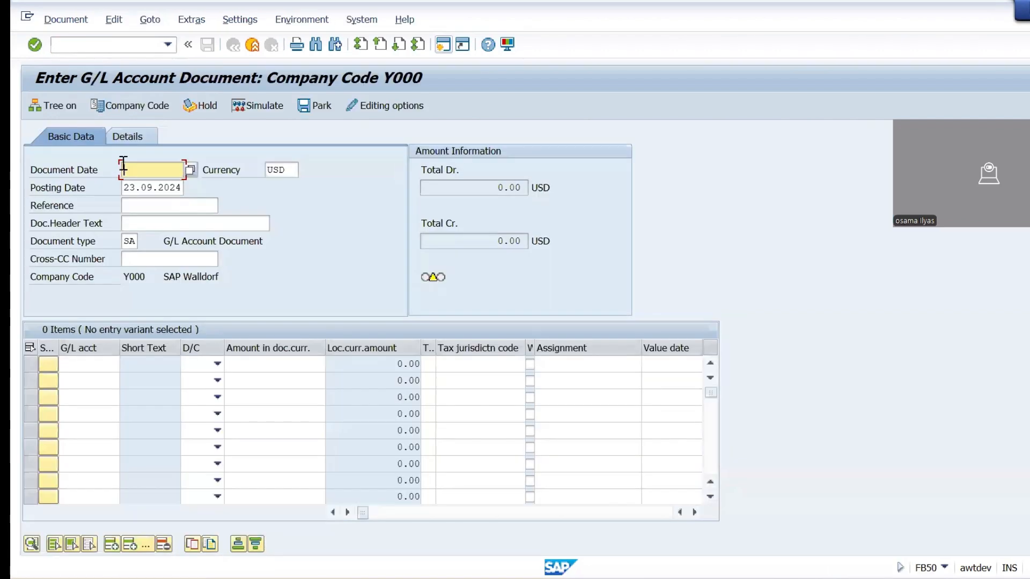
key(Tab)
key(ctrl+c)
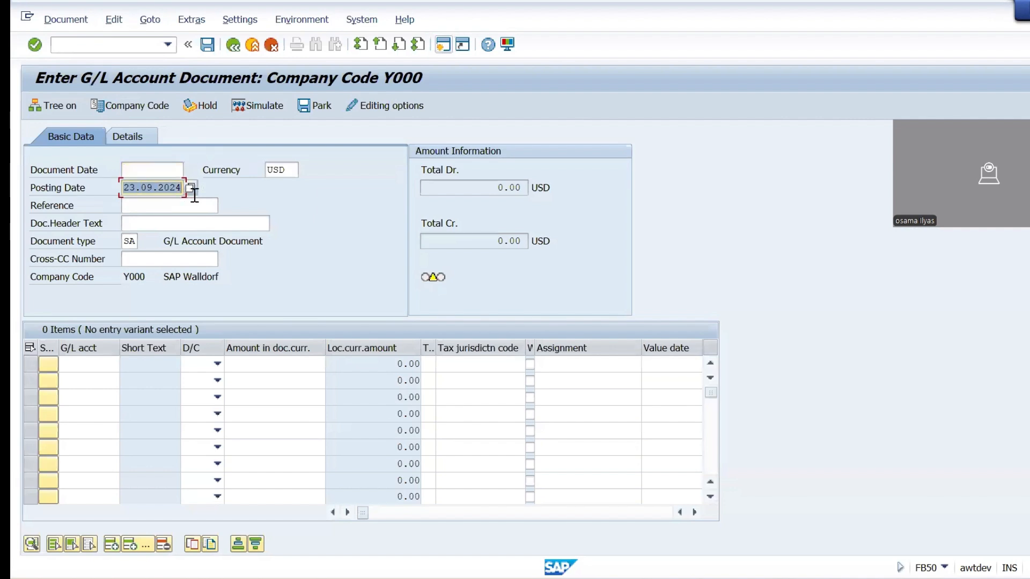
click(141, 170)
key(ctrl+v)
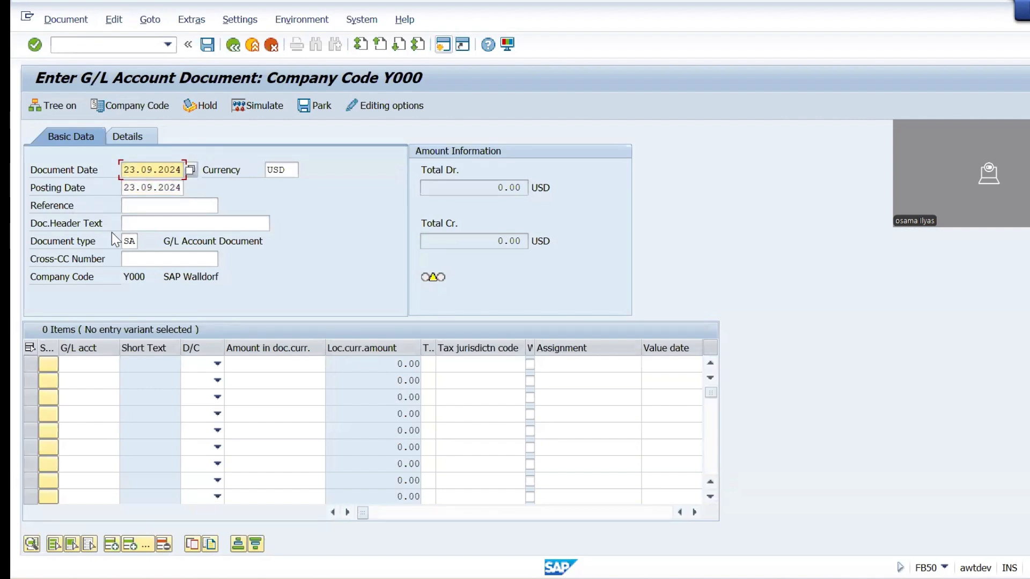
Set the document header text to "Direct Posting to COPA".
click(130, 221)
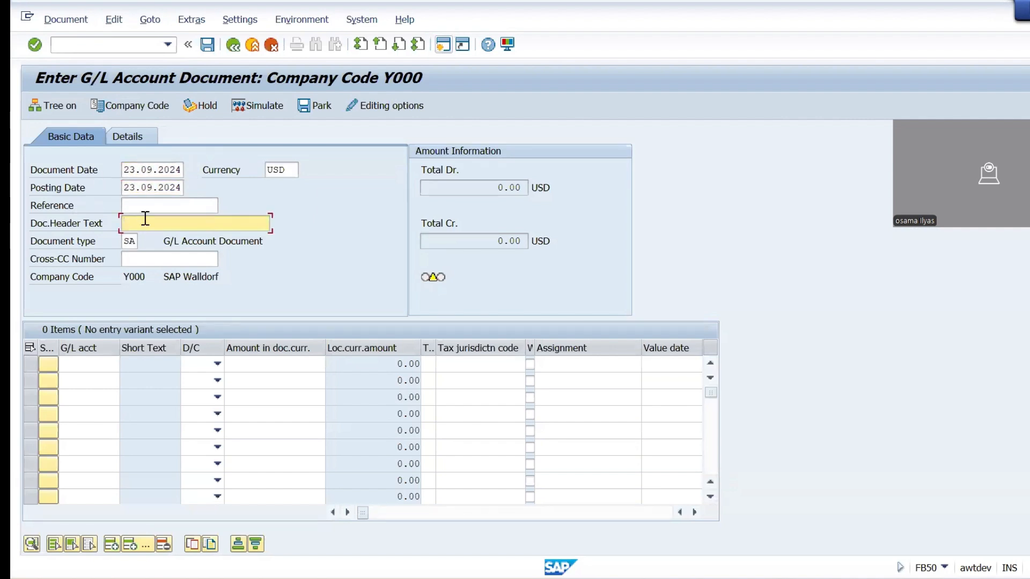
text(D)
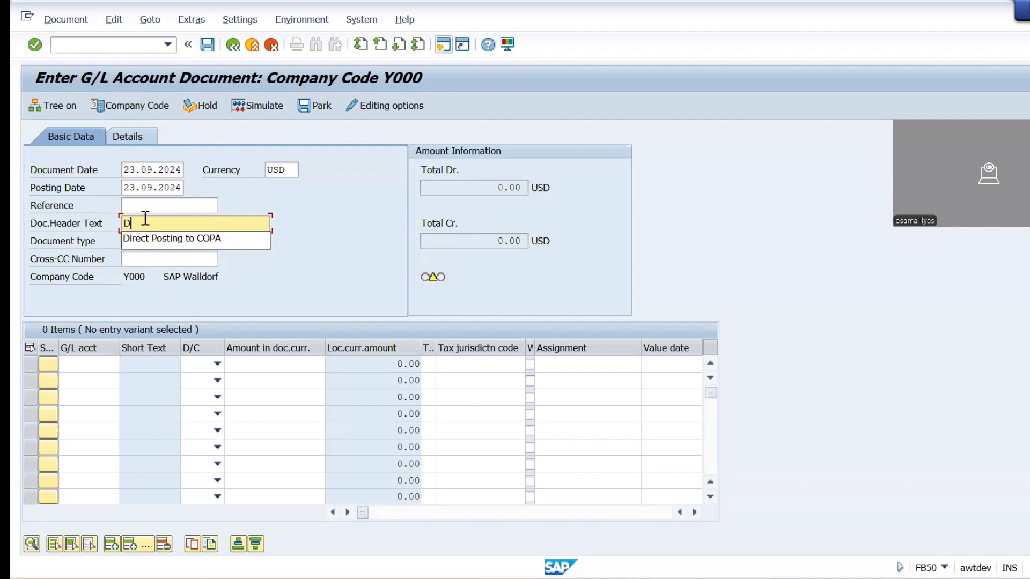
key(Down)
key(Return)
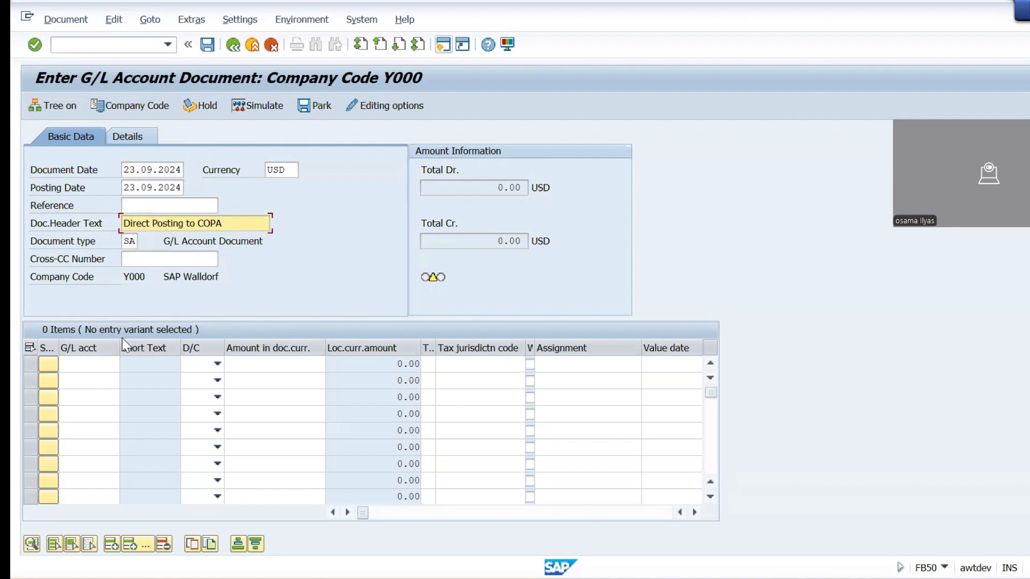
click(74, 380)
click(75, 369)
click(77, 368)
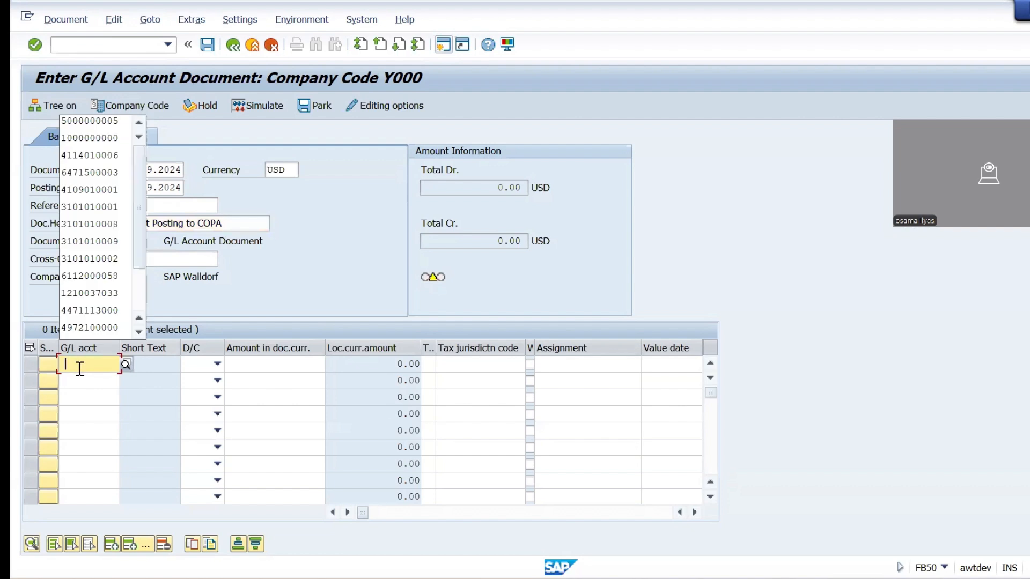
click(70, 142)
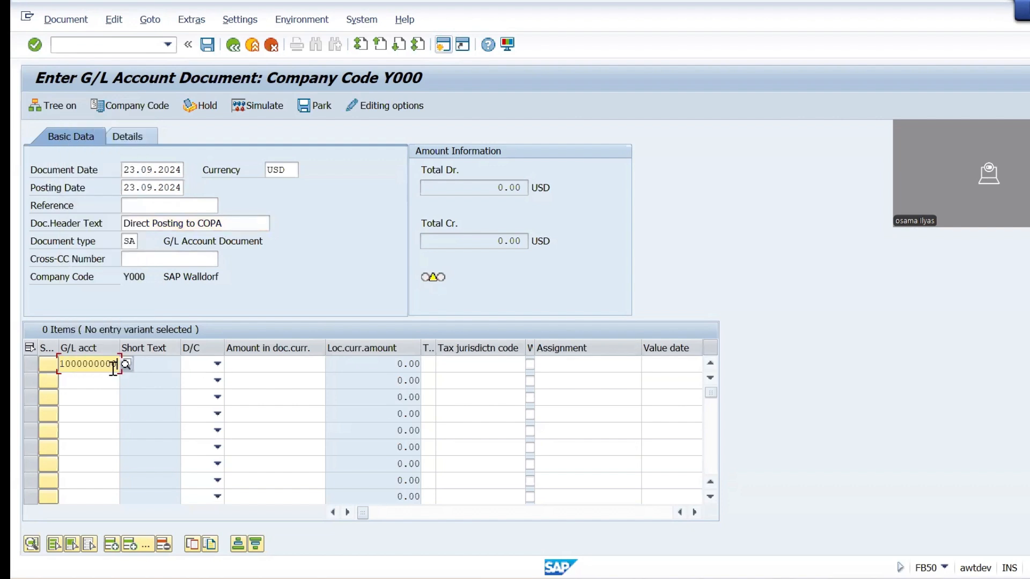
drag(114, 364, 14, 338)
key(BackSpace)
text(5000000005)
click(199, 364)
click(192, 395)
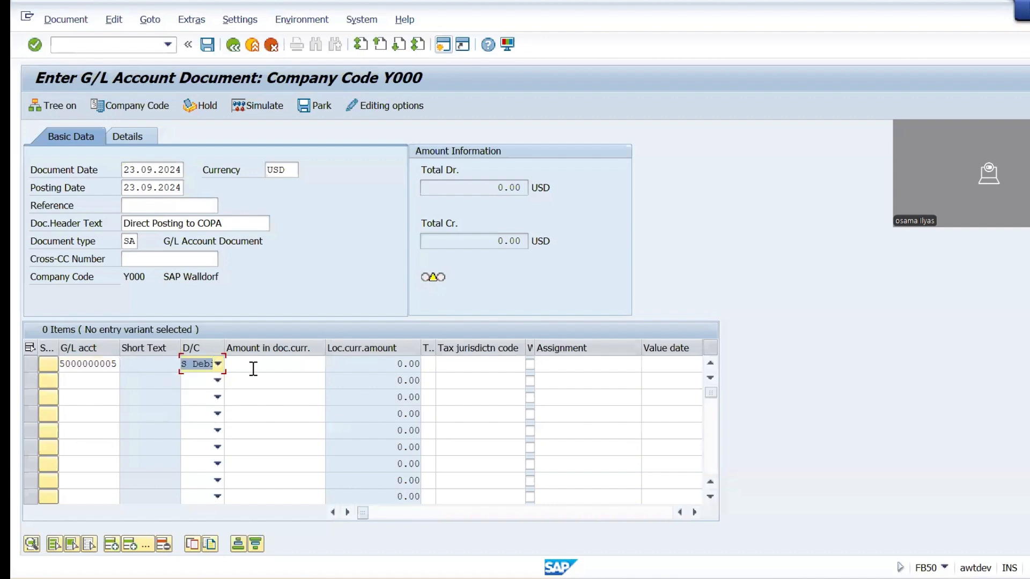
click(253, 368)
text(1)
key(BackSpace)
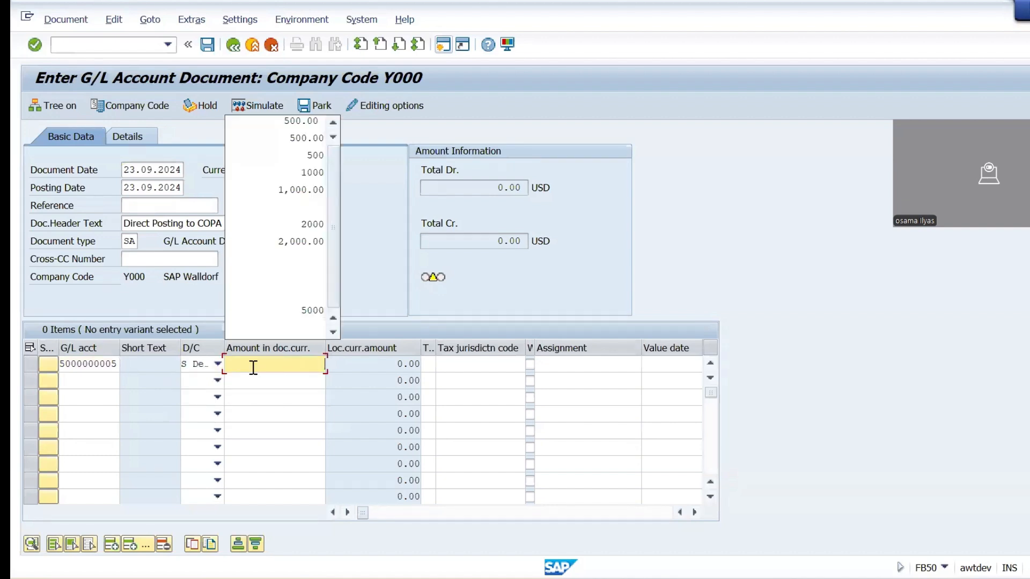
text(500)
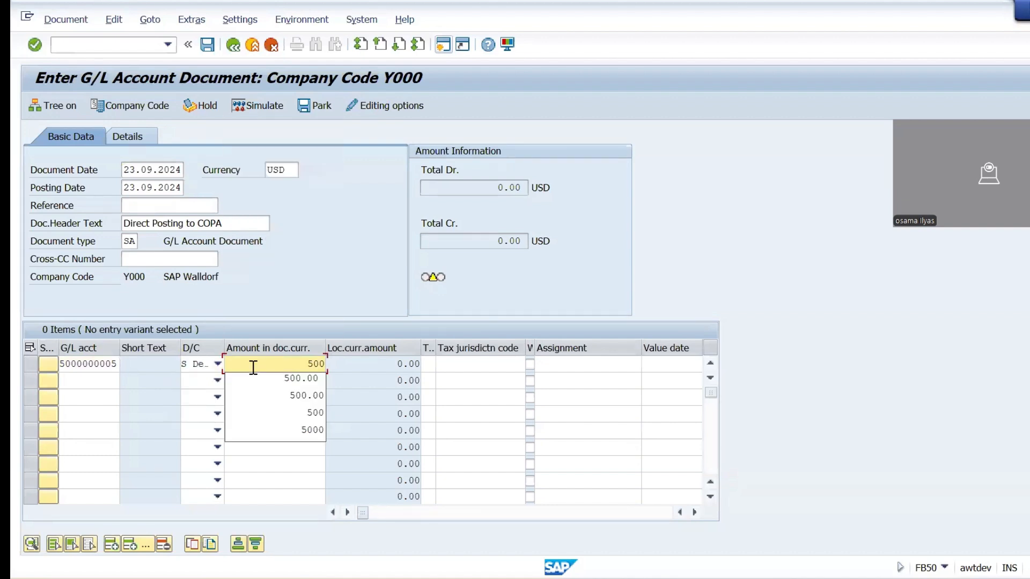
click(79, 379)
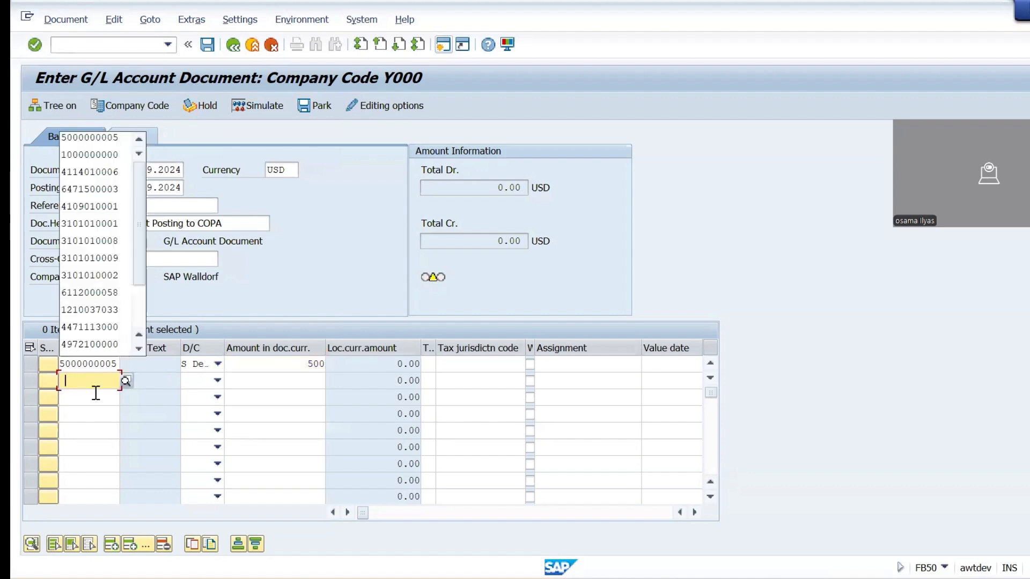
click(91, 156)
double_click(315, 365)
key(ctrl+c)
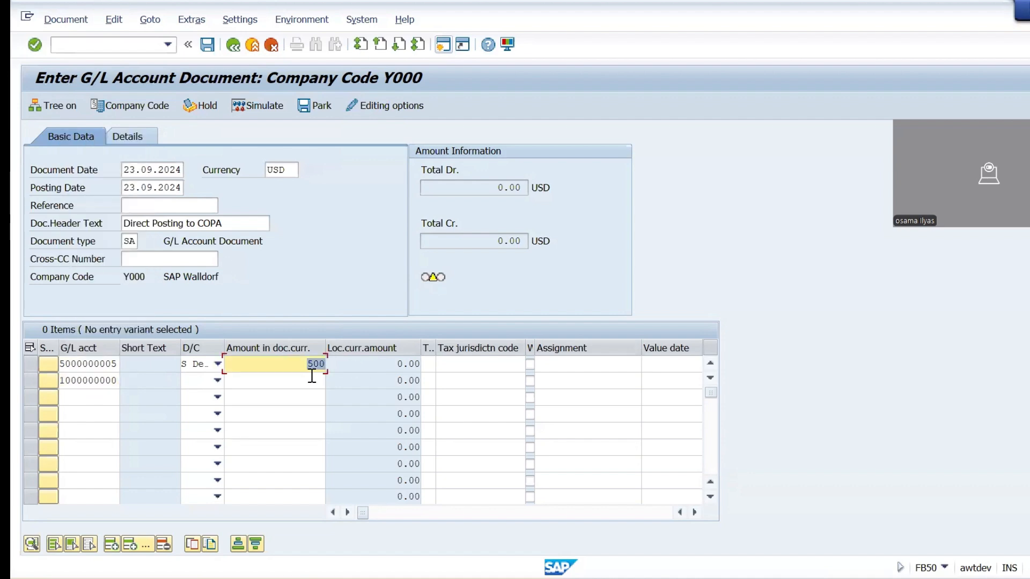
click(314, 381)
key(ctrl+v)
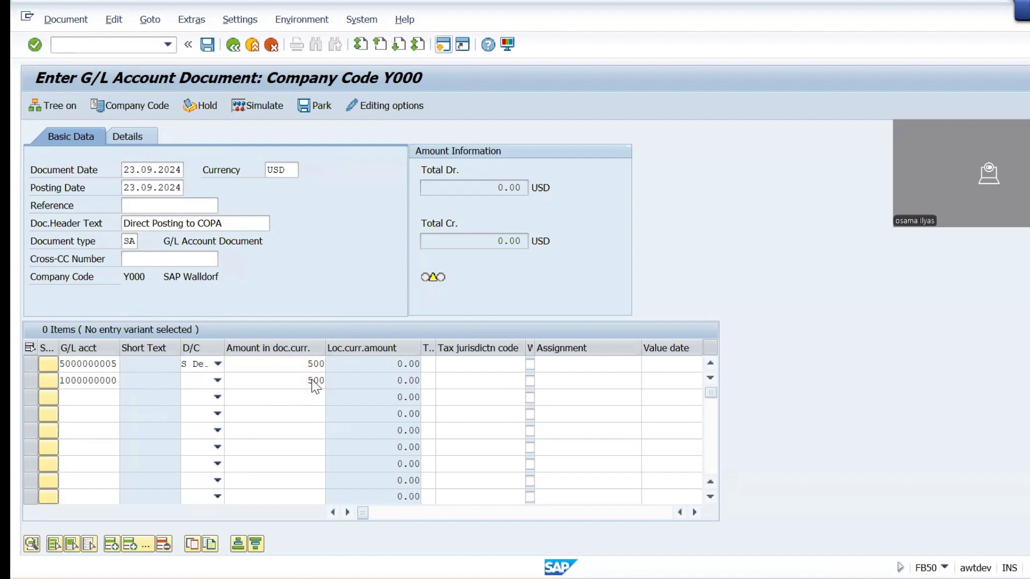
key(Return)
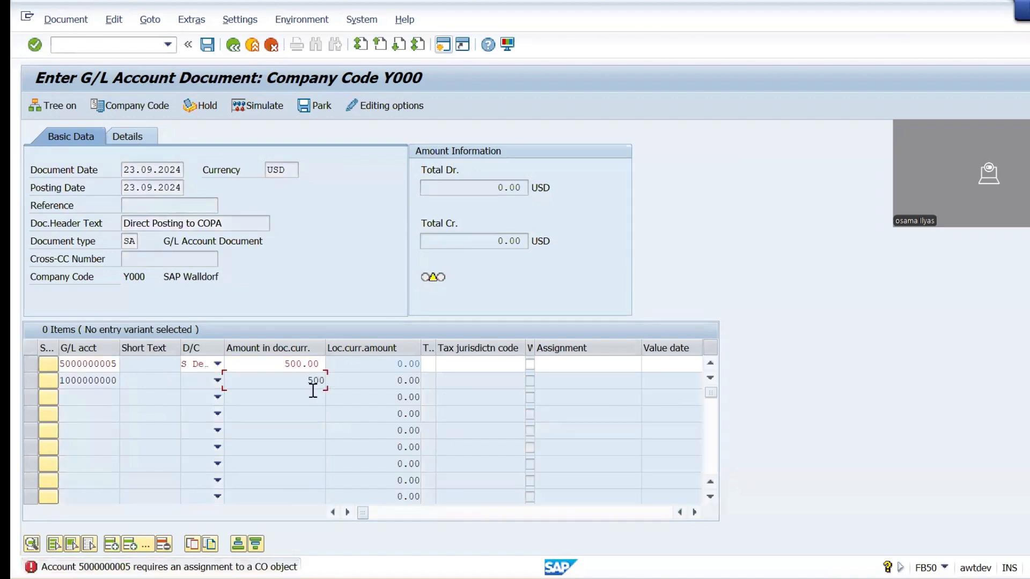
Look up the cost centers of company code Y000 and assign the MARKETING cost center Y000000001 to the first line item.
click(695, 512)
click(695, 512)
click(696, 512)
click(695, 512)
click(695, 512)
click(695, 512)
click(696, 513)
click(560, 369)
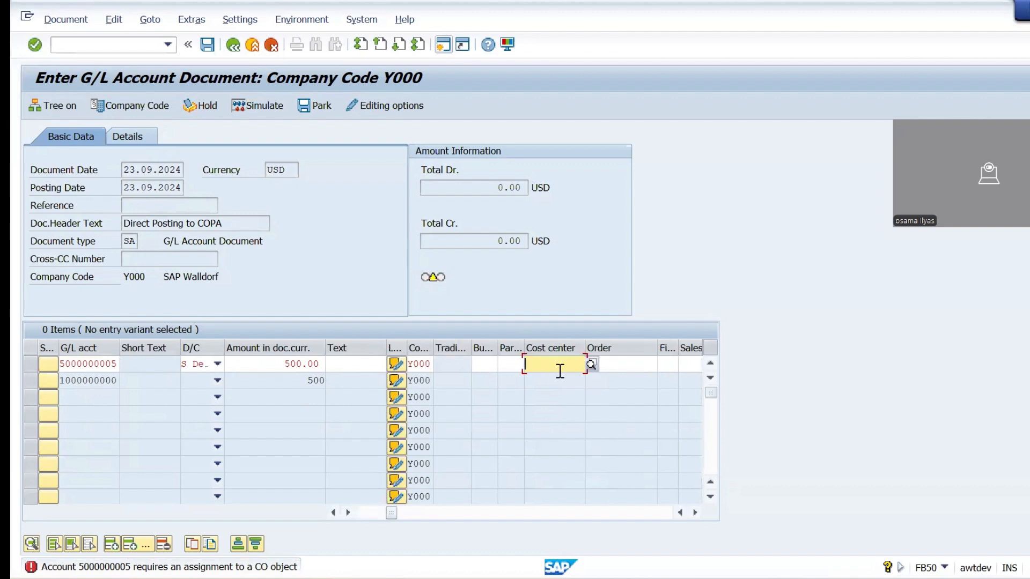
click(590, 365)
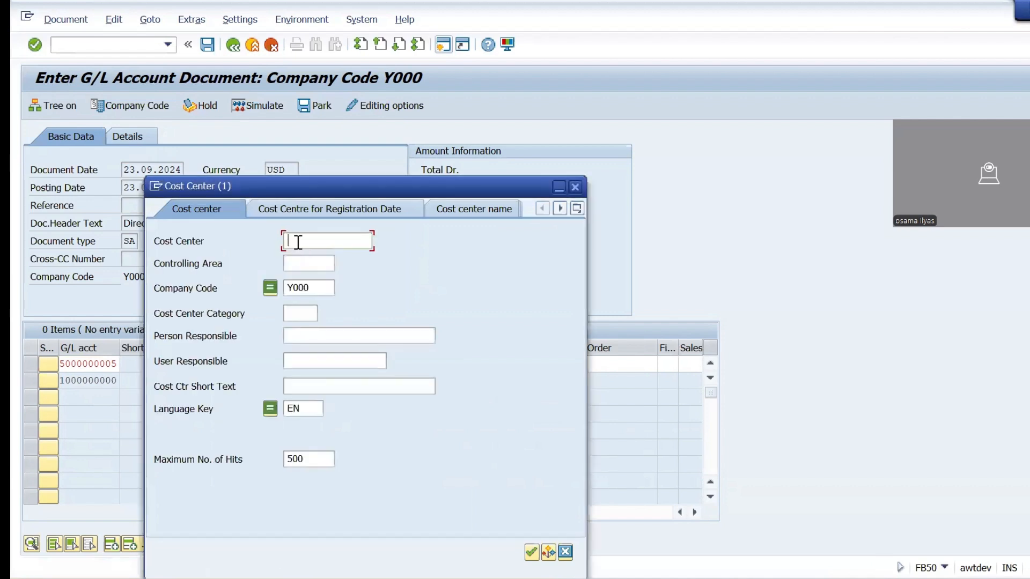
click(531, 553)
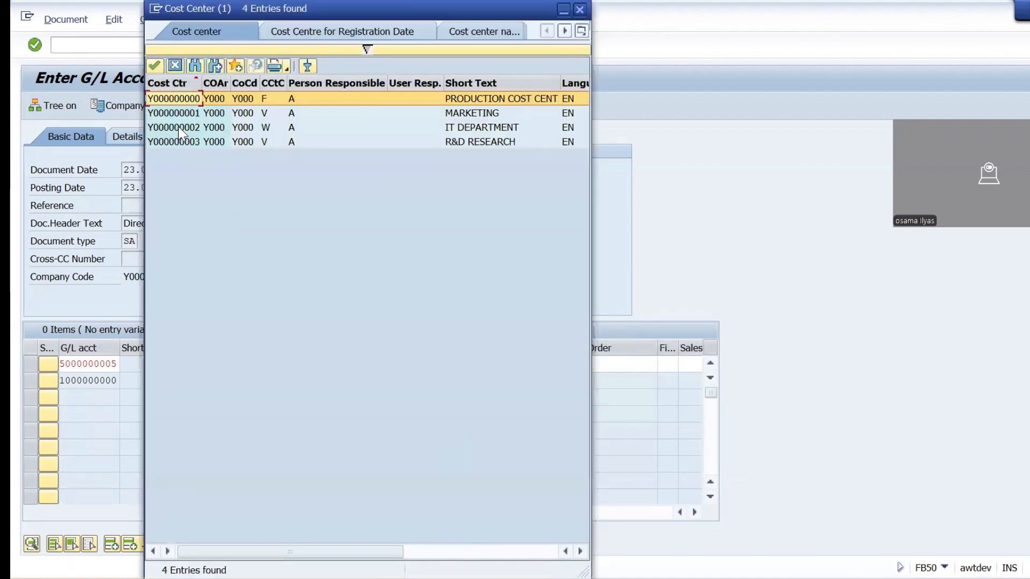
double_click(183, 114)
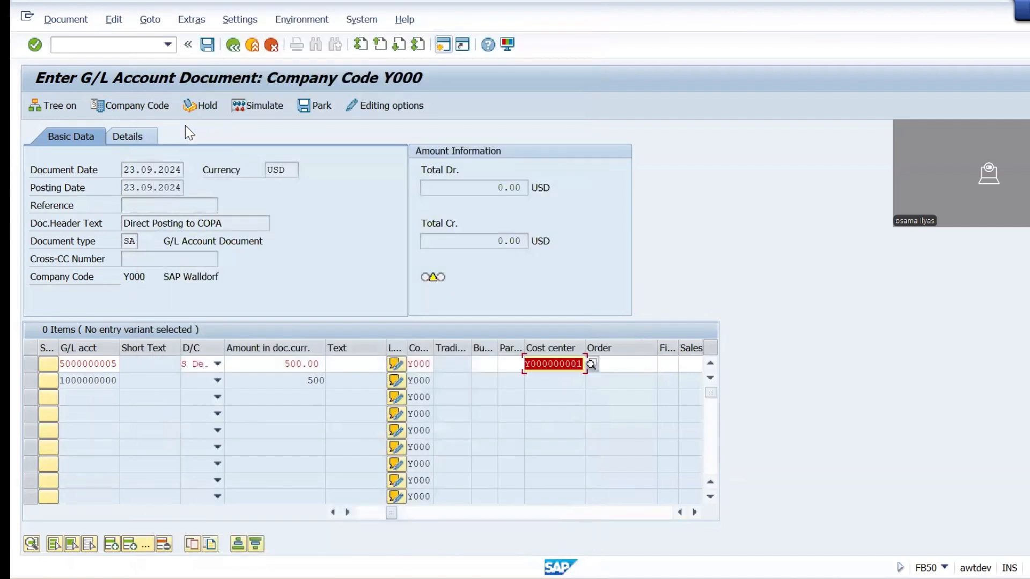
key(Return)
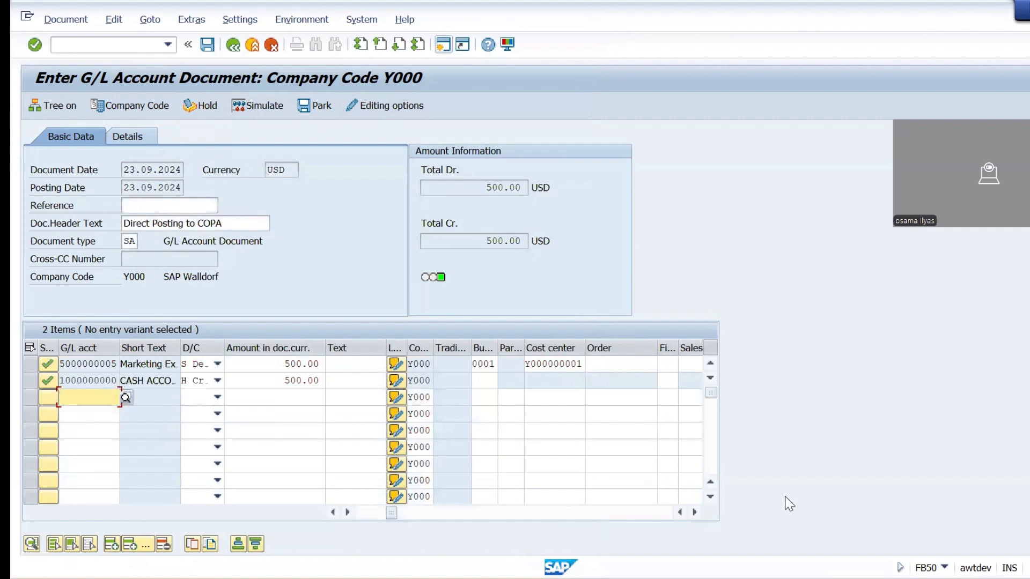
Examine the detail data and coding block of the marketing expense item for its available account assignments.
double_click(89, 365)
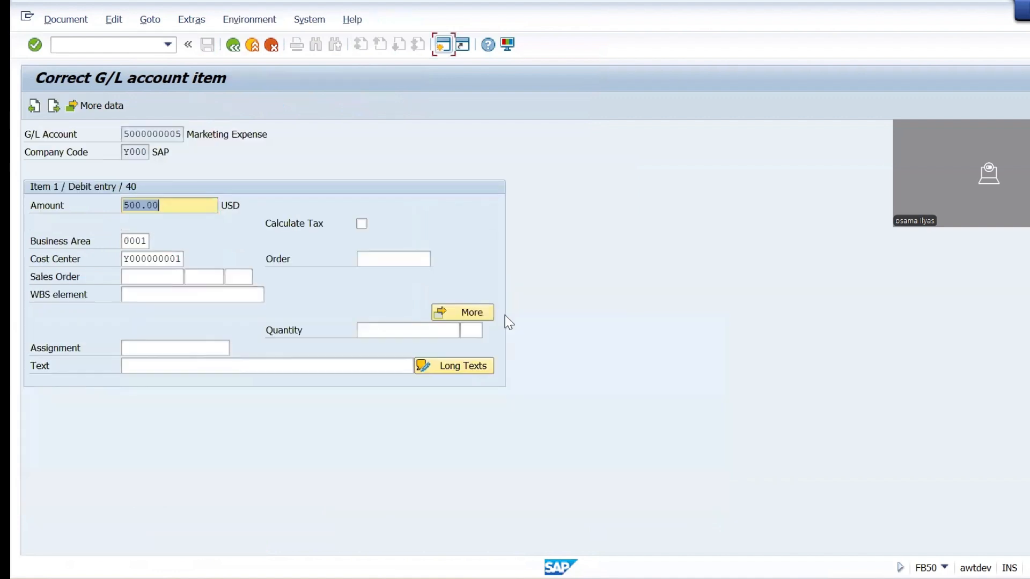
click(482, 313)
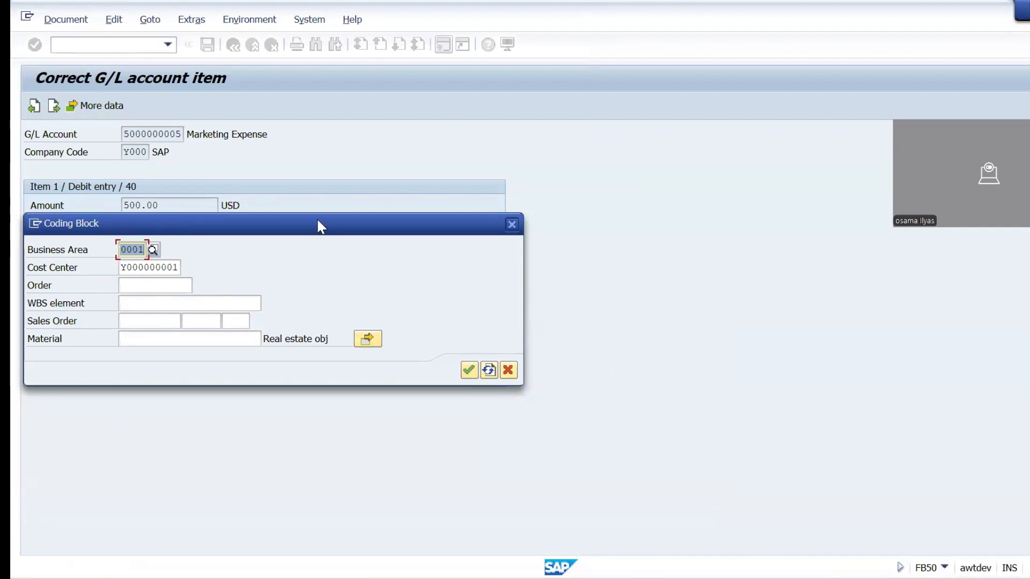
click(508, 370)
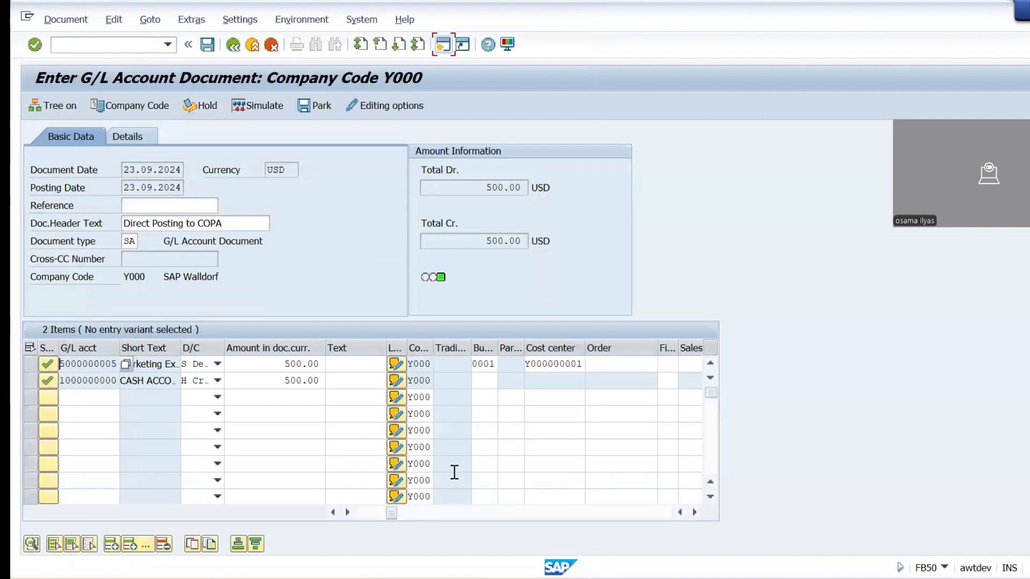
Find the profitability segment column in the line item table and widen it enough to read its heading.
click(695, 512)
click(695, 512)
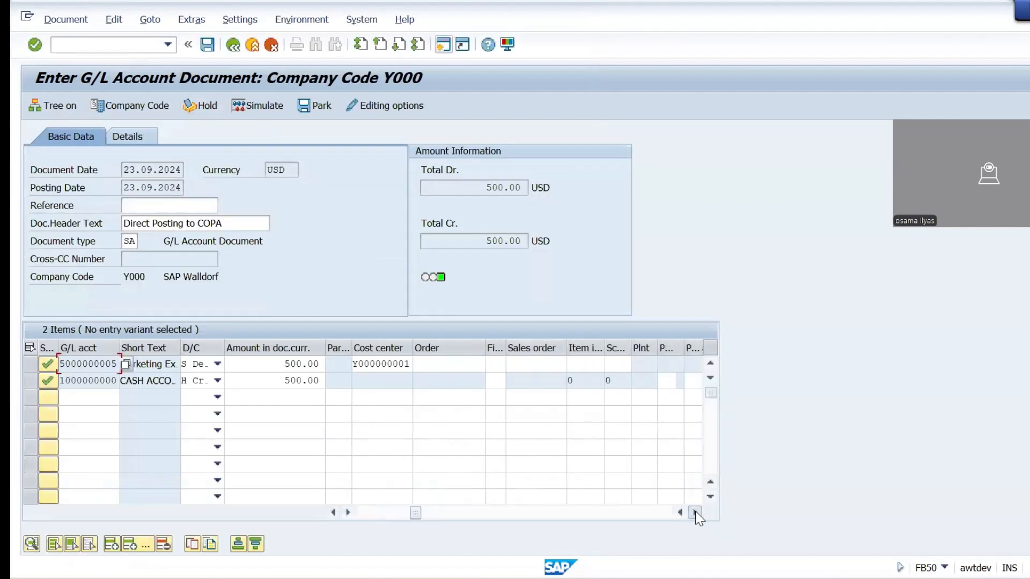
click(695, 512)
click(695, 512)
click(695, 512)
click(695, 512)
click(695, 513)
click(695, 512)
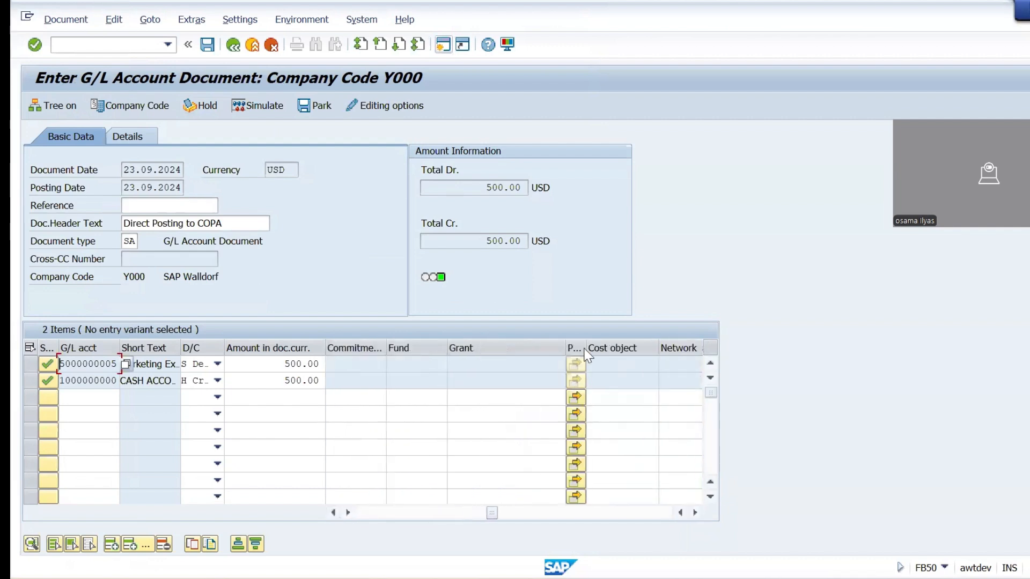
click(583, 348)
drag(584, 348, 627, 349)
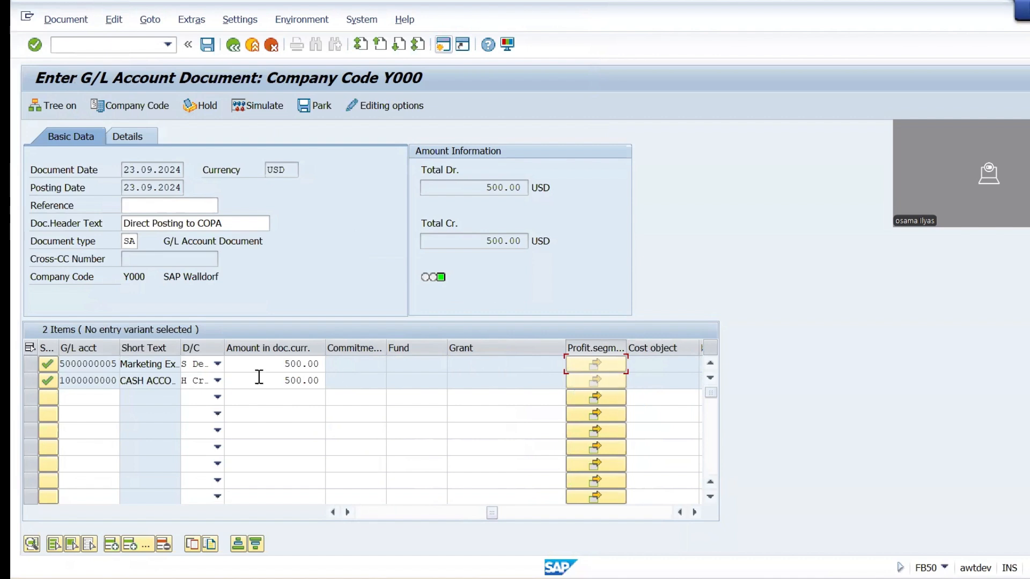
drag(116, 366, 45, 364)
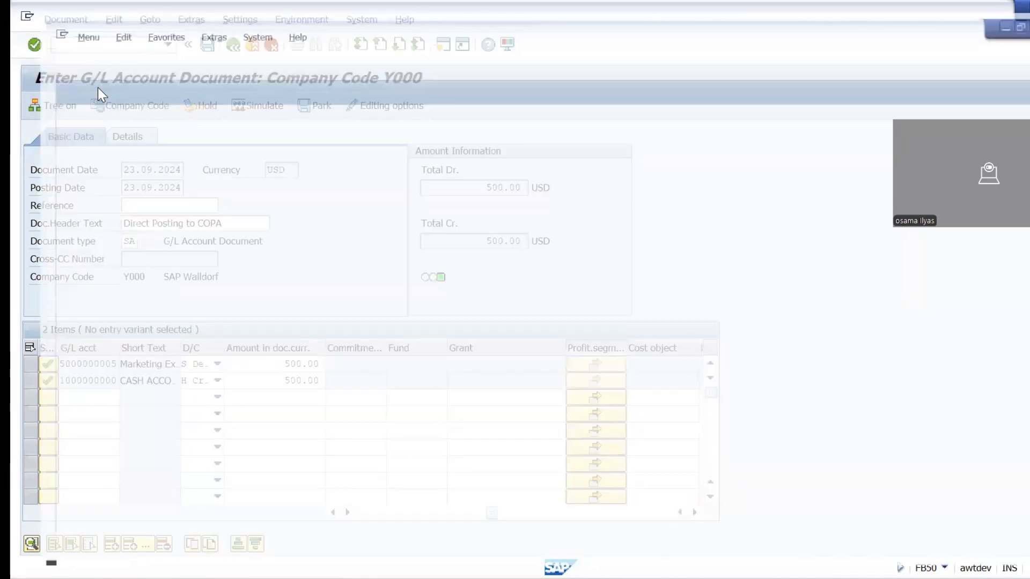
text(S00)
key(Return)
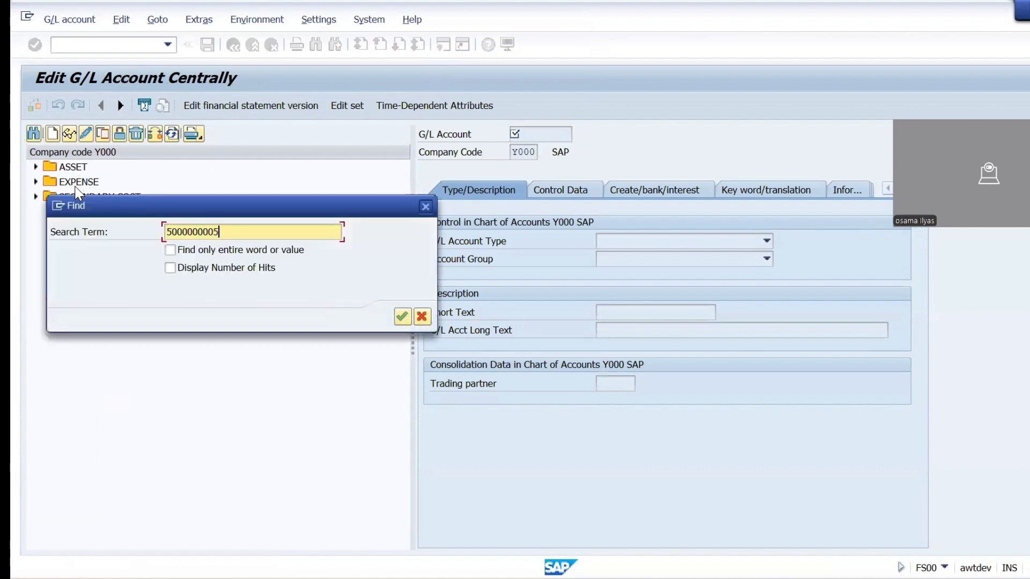
double_click(75, 187)
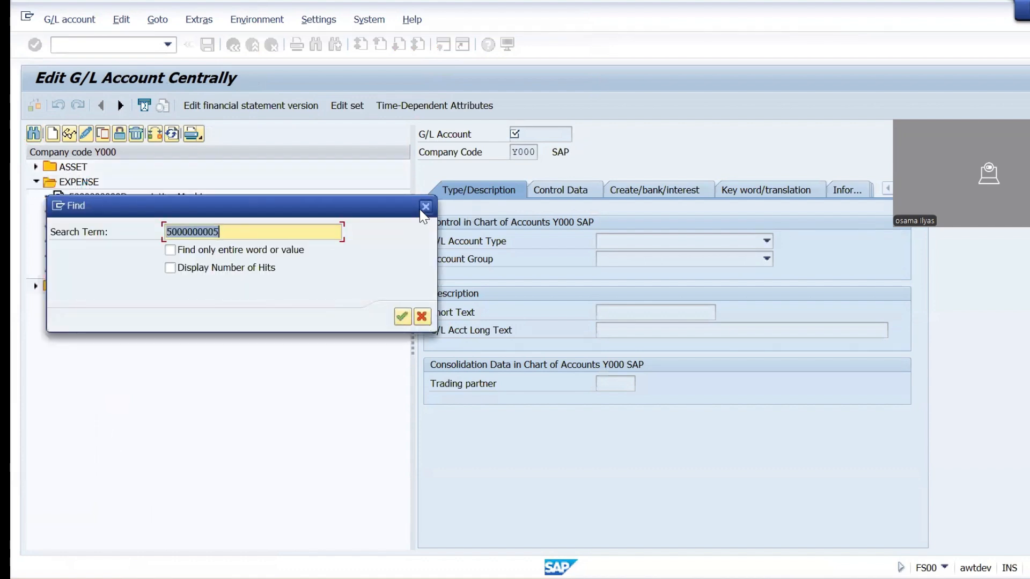
key(Return)
double_click(127, 272)
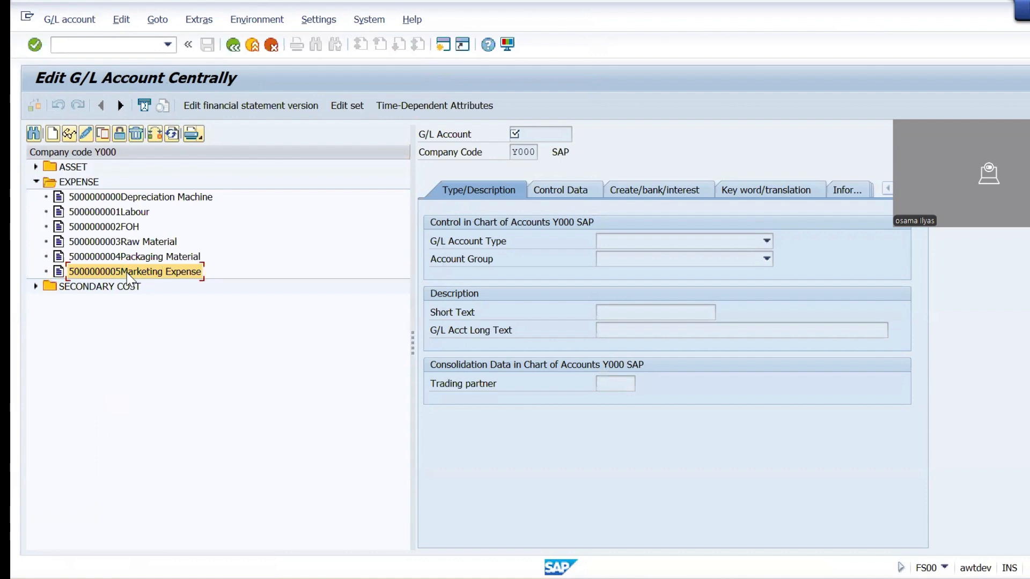
Review the account's control and document creation data, and open the overview of its field status group G004.
click(561, 197)
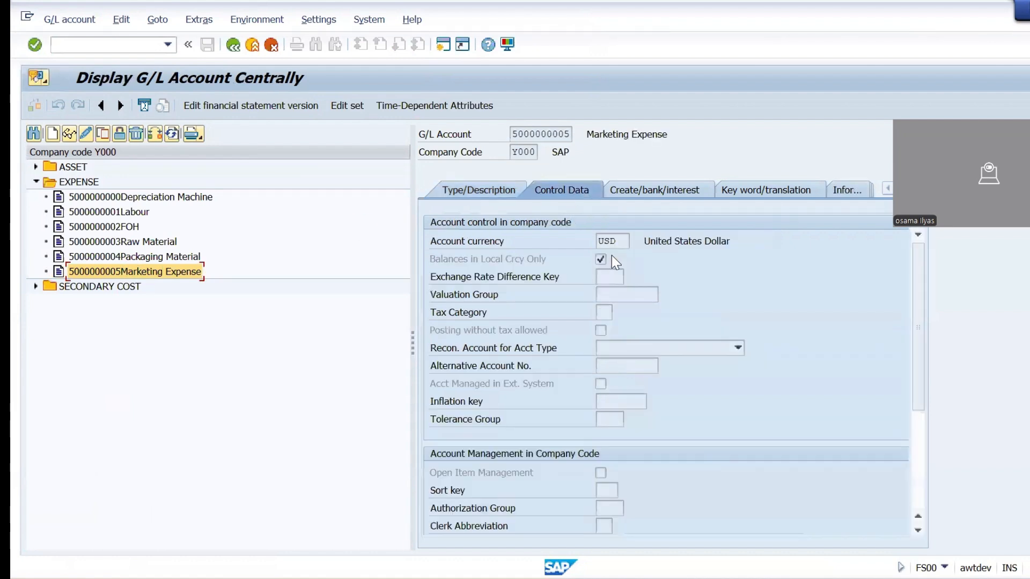
click(631, 194)
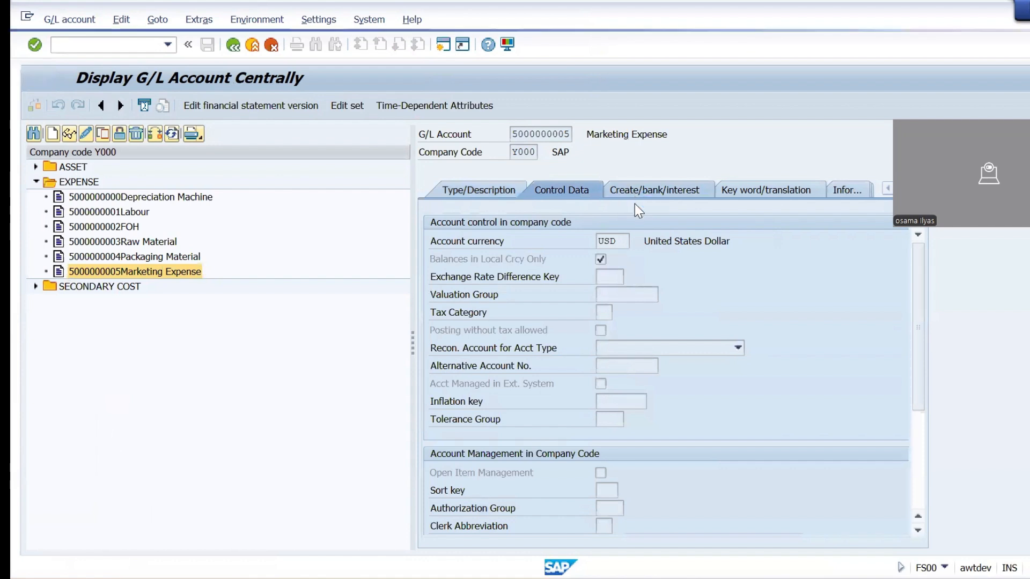
click(604, 241)
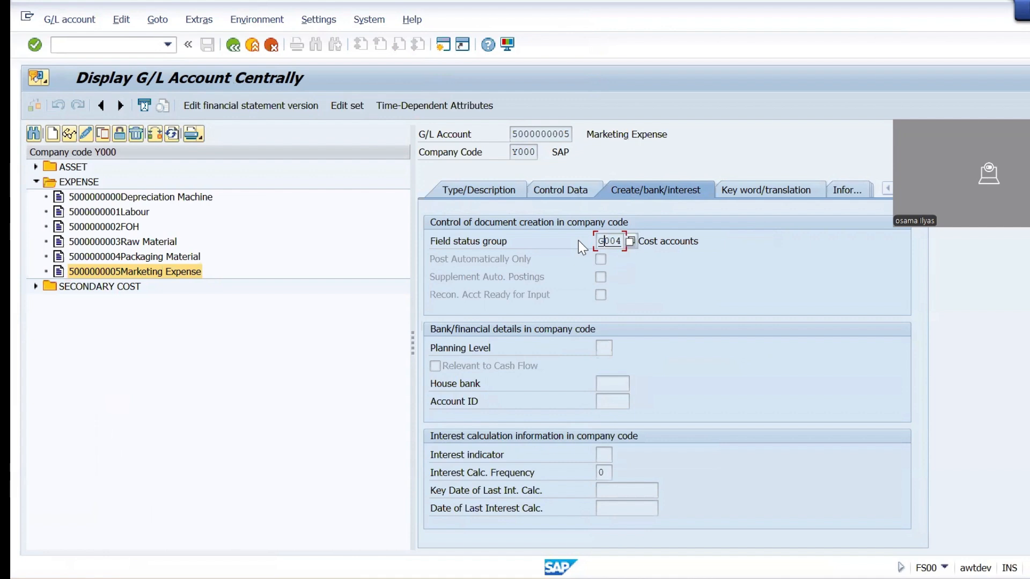
double_click(606, 240)
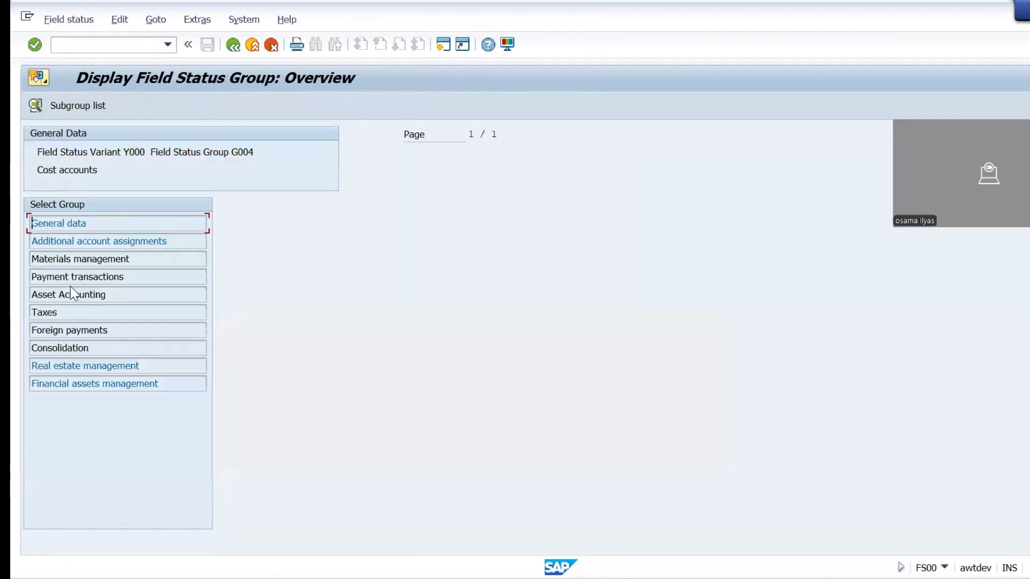
Check the profitability segment's status in the additional account assignments of field status group G004, and exit the account display.
click(91, 242)
double_click(91, 241)
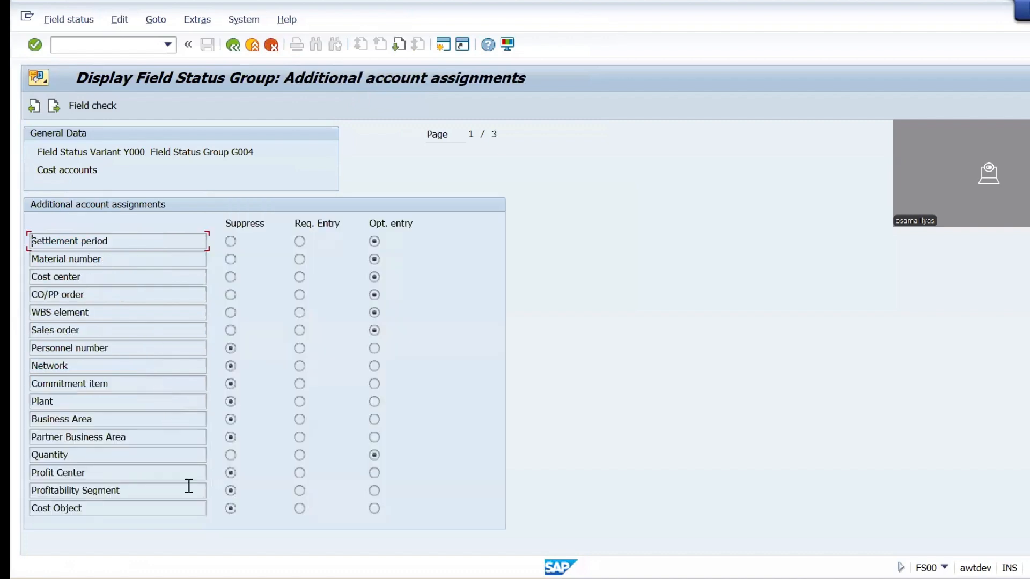
drag(122, 491, 22, 489)
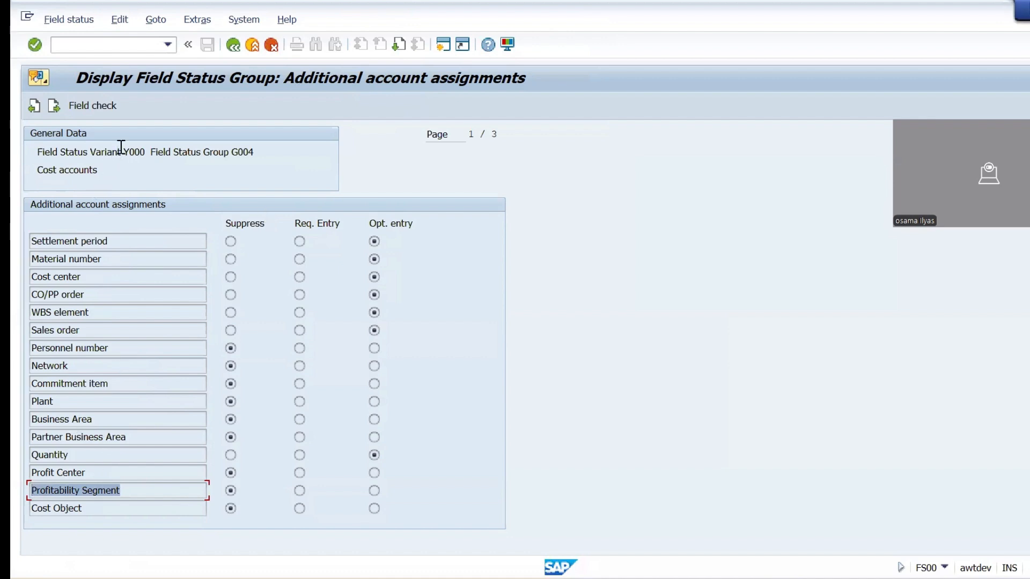
drag(127, 151, 161, 152)
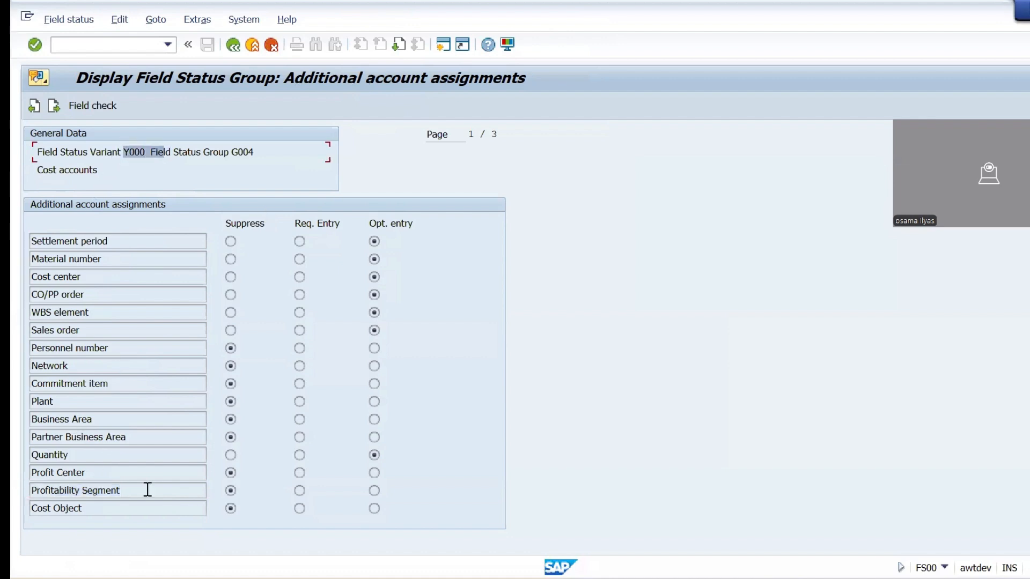
drag(148, 489, 31, 489)
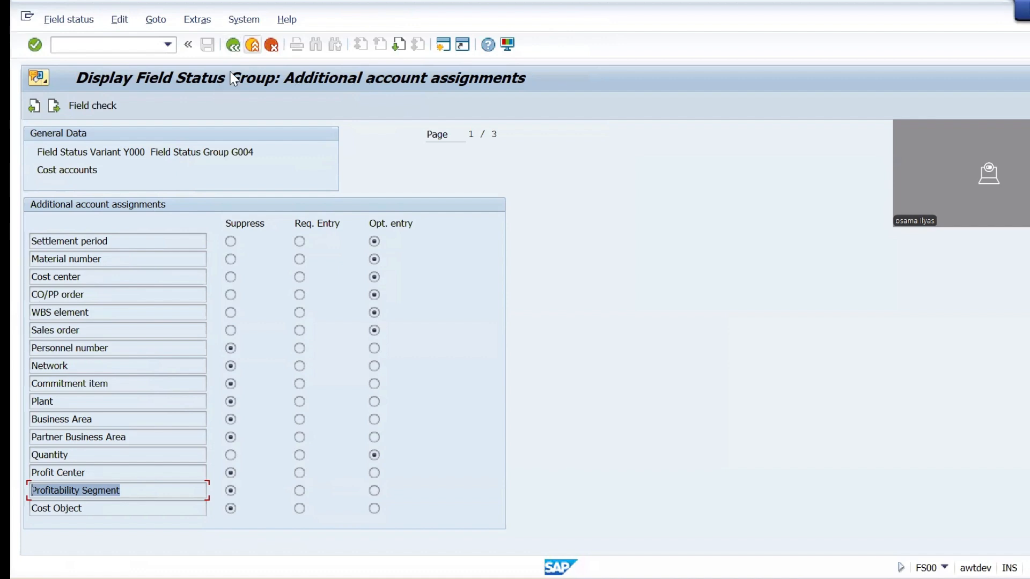
click(252, 45)
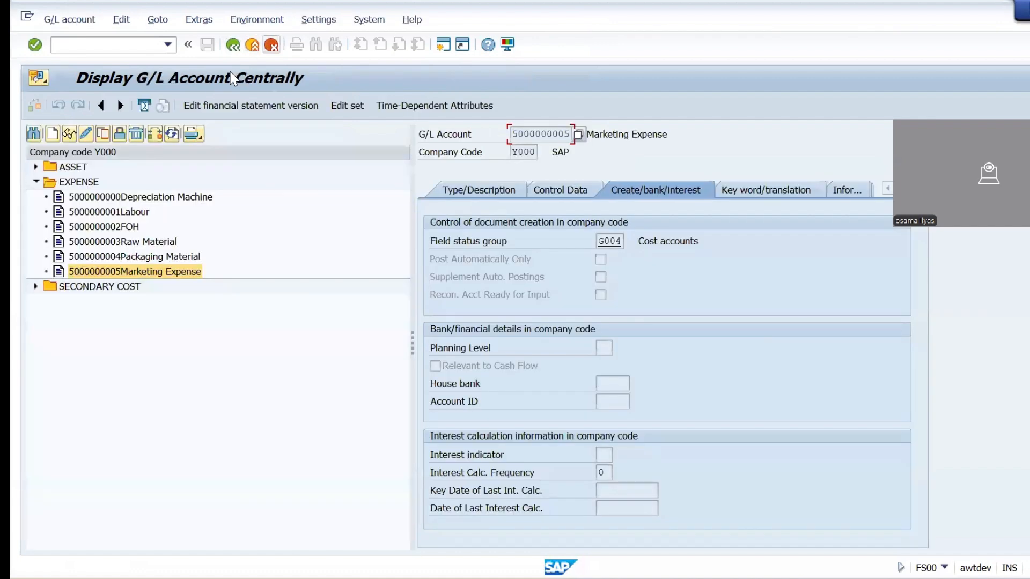
click(252, 45)
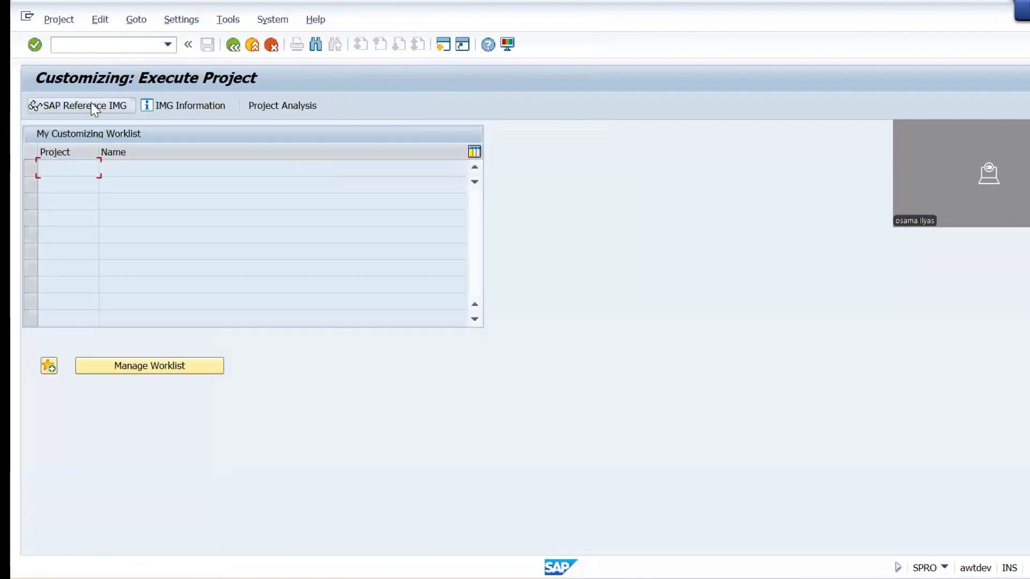
Open Define Field Status Variants in the SPRO reference IMG, under Financial Accounting Global Settings, Ledgers, Fields.
click(92, 105)
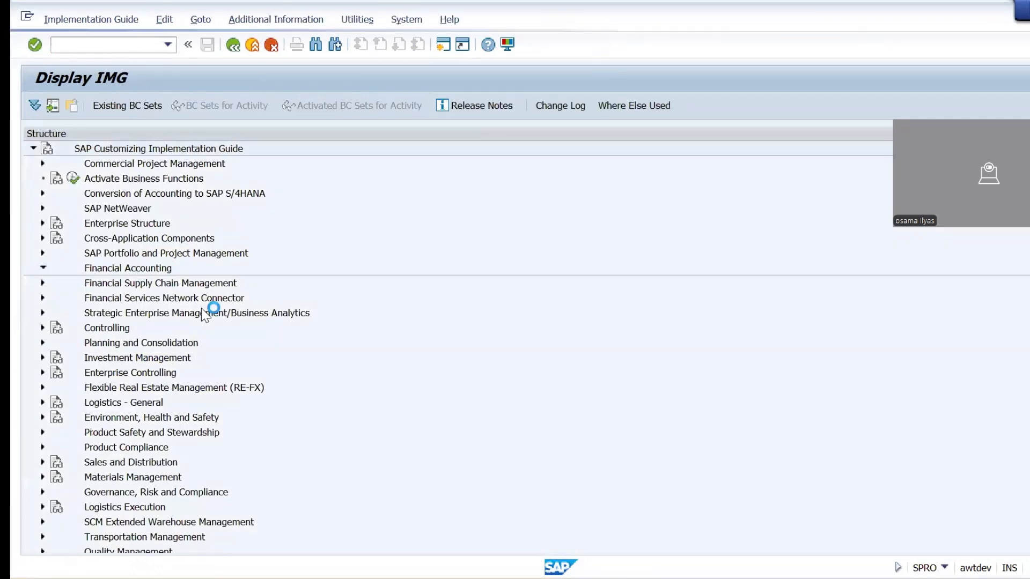
click(170, 272)
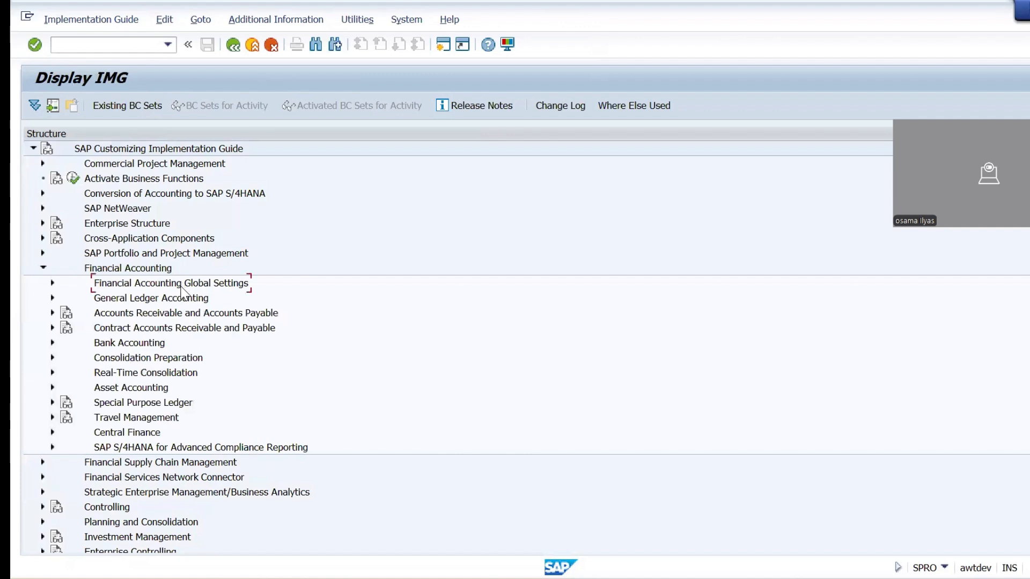
double_click(192, 285)
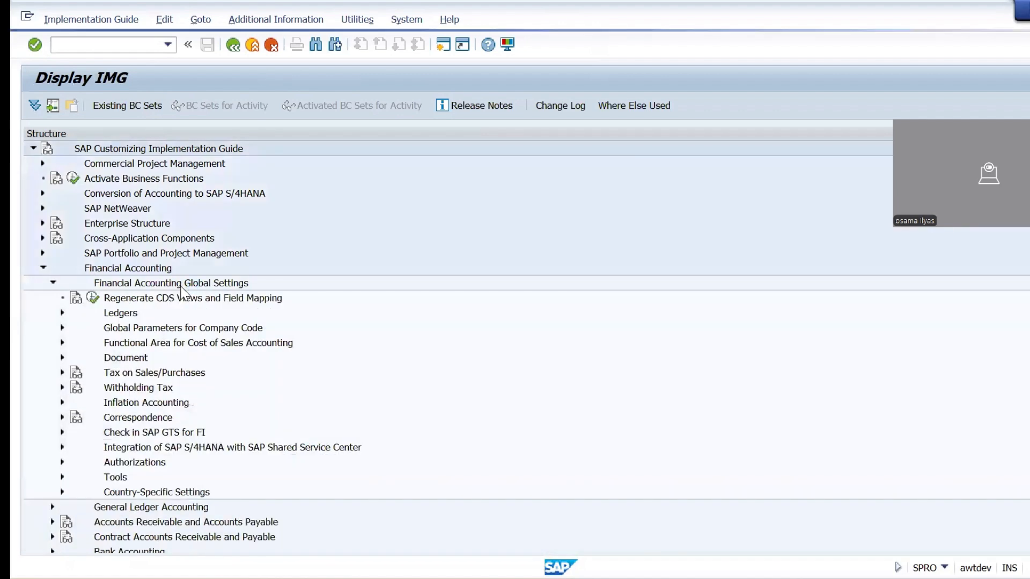
double_click(123, 316)
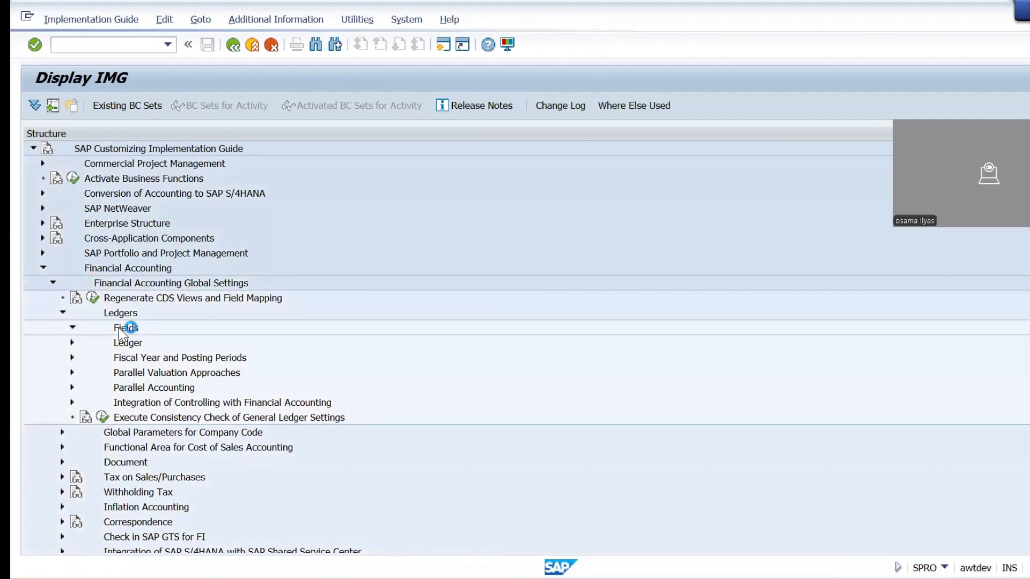
double_click(122, 329)
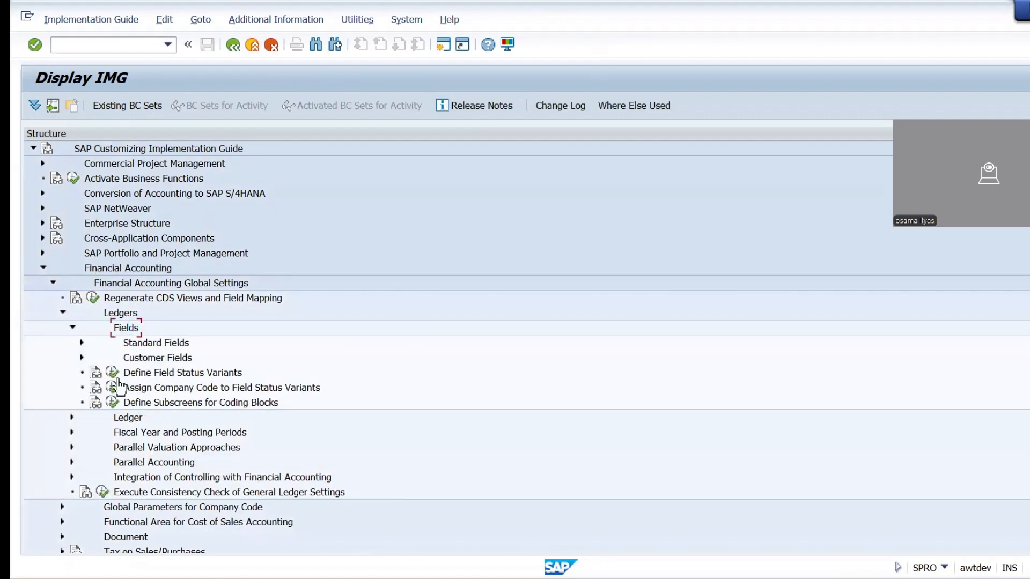
click(112, 373)
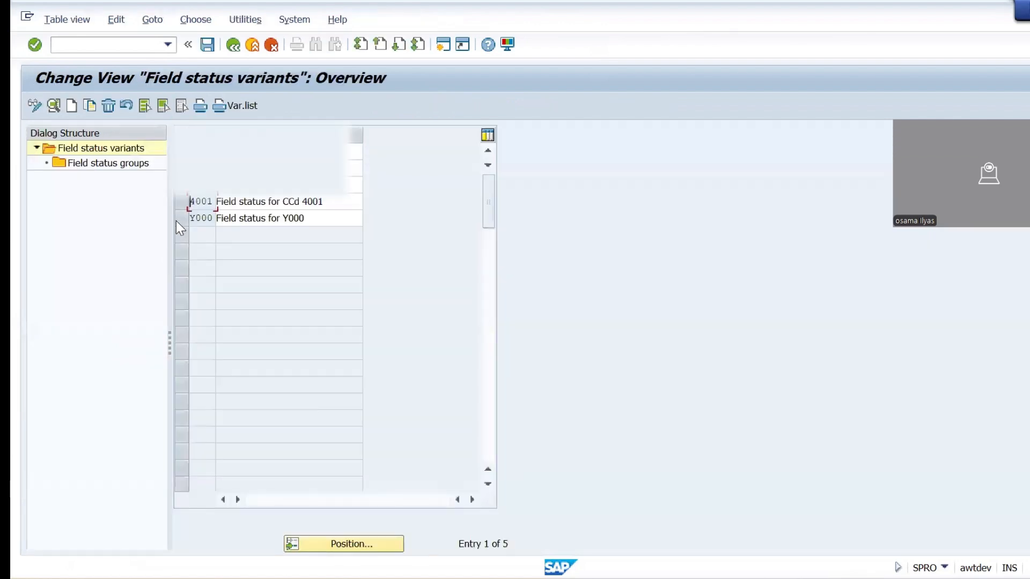
Select field status variant Y000 and open its field status group G004, Cost accounts, for maintenance.
click(177, 221)
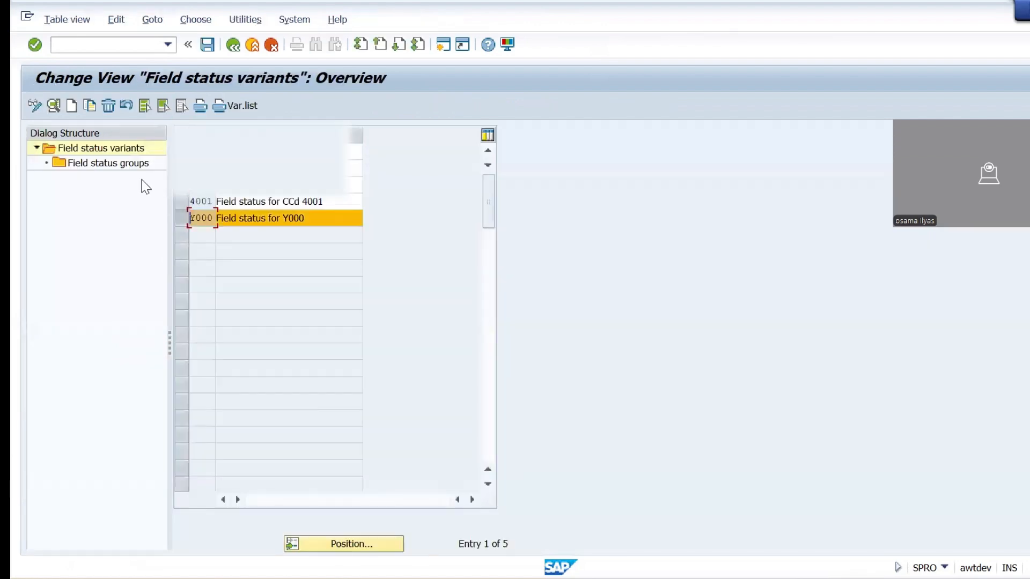
double_click(100, 162)
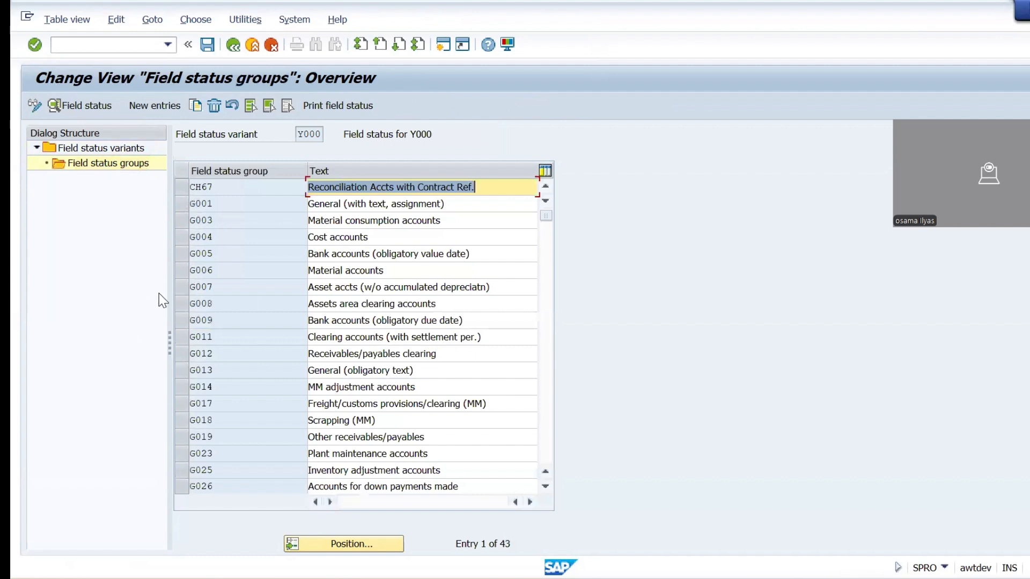
click(220, 237)
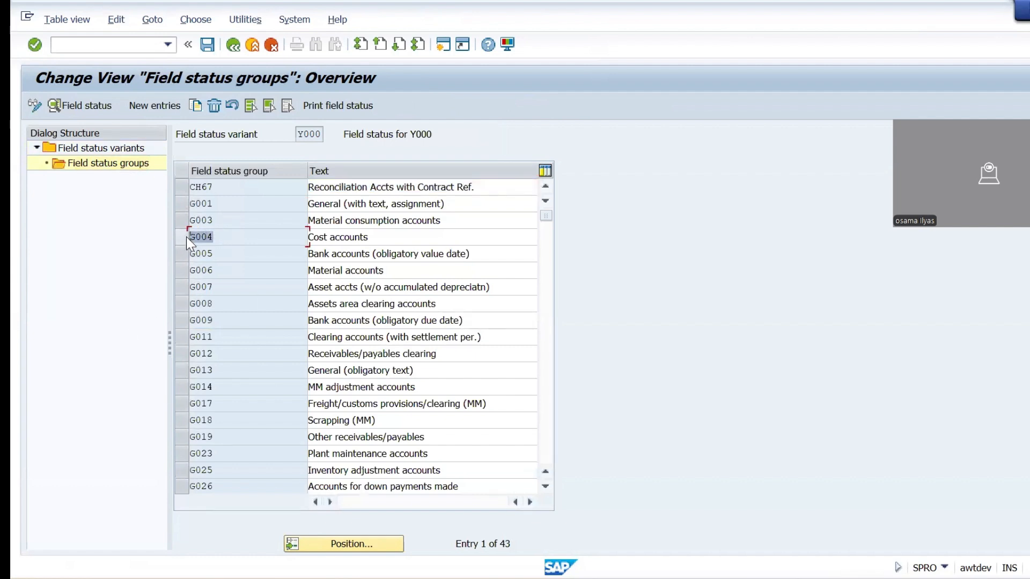
click(217, 239)
double_click(216, 238)
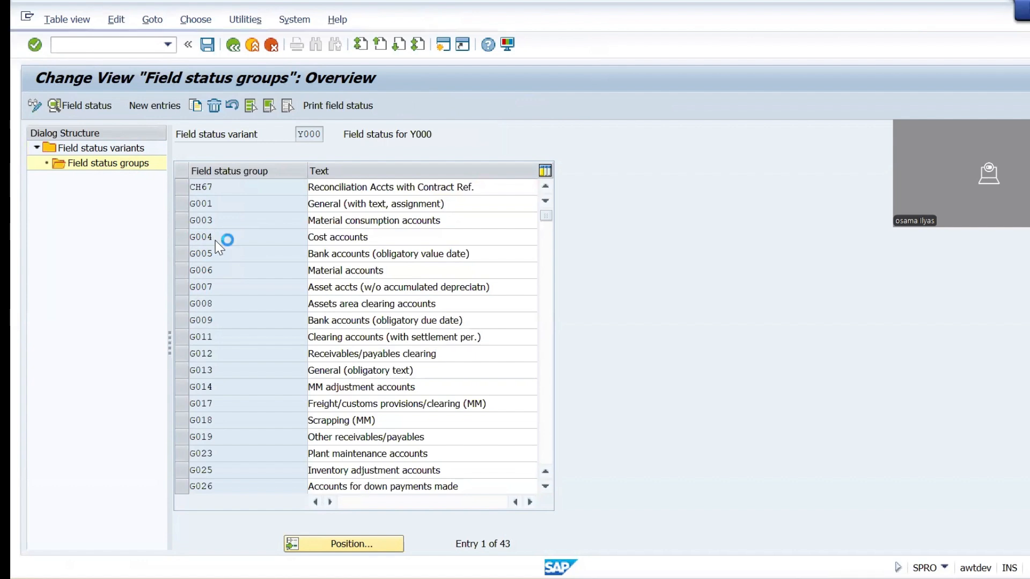
Try to make Profitability Segment an optional entry in the group's additional account assignments, save under the customizing request and leave the customizing activity.
drag(39, 245, 166, 255)
double_click(165, 256)
click(374, 508)
click(208, 46)
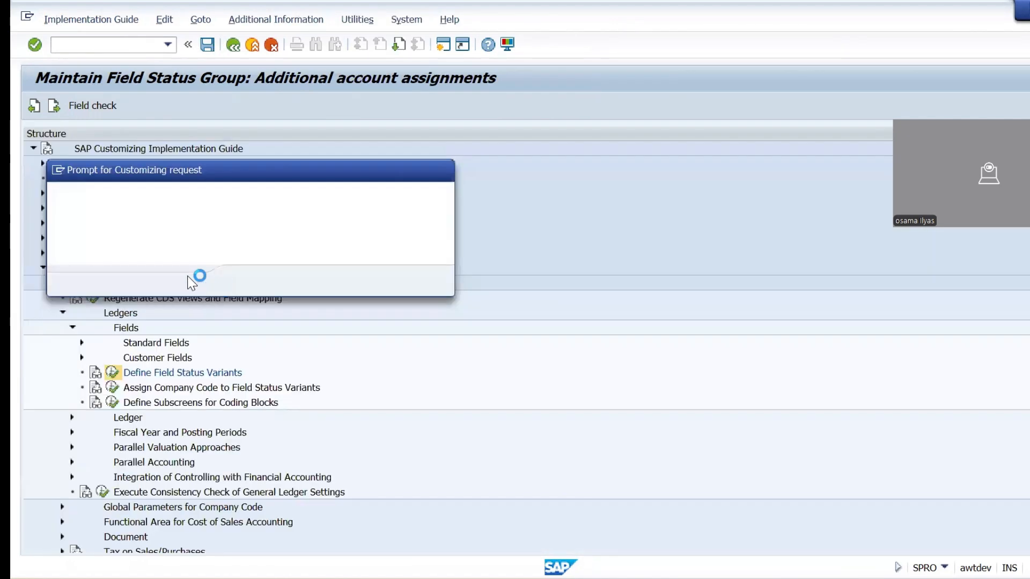
click(244, 281)
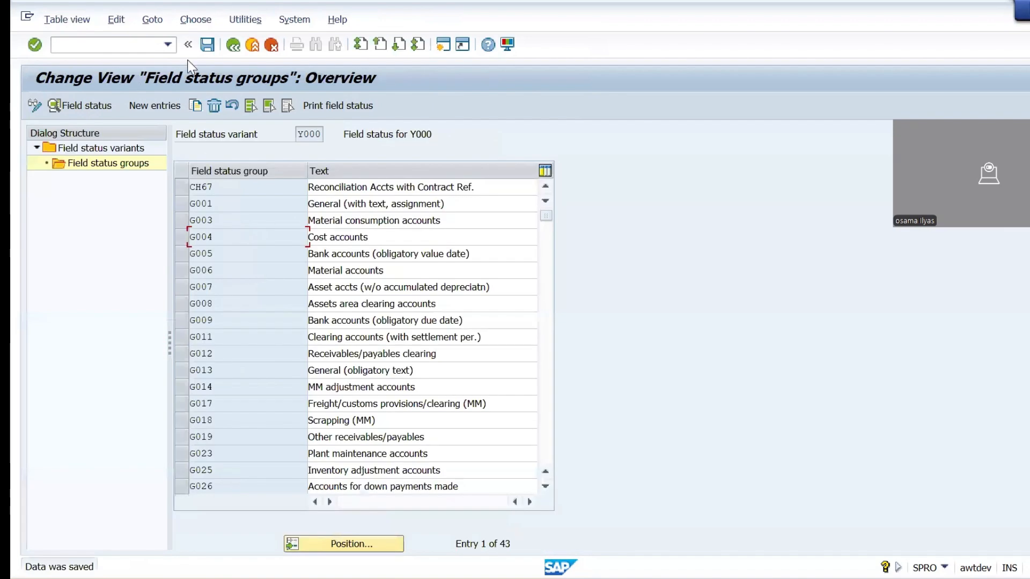
click(233, 38)
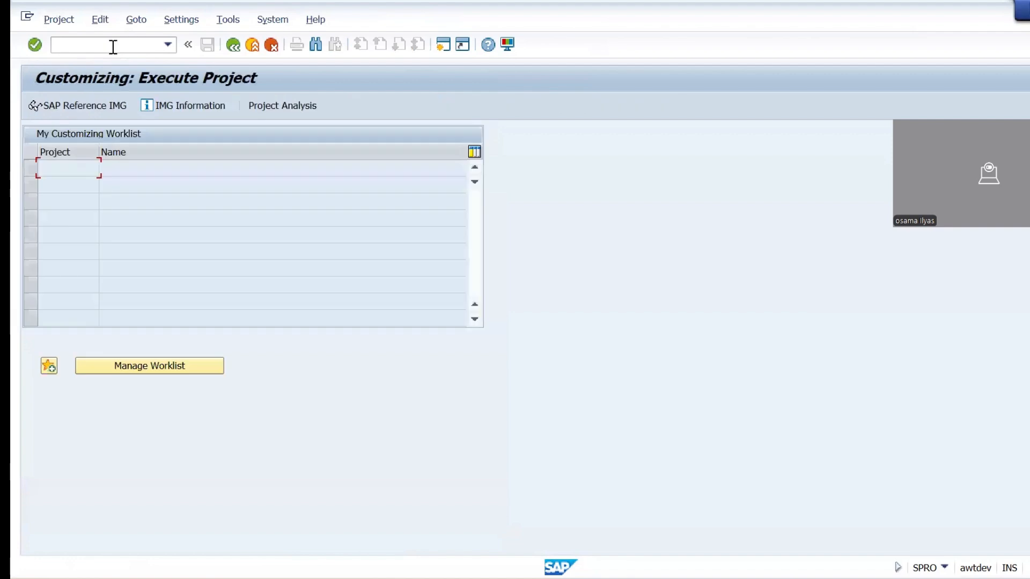
click(112, 46)
click(232, 47)
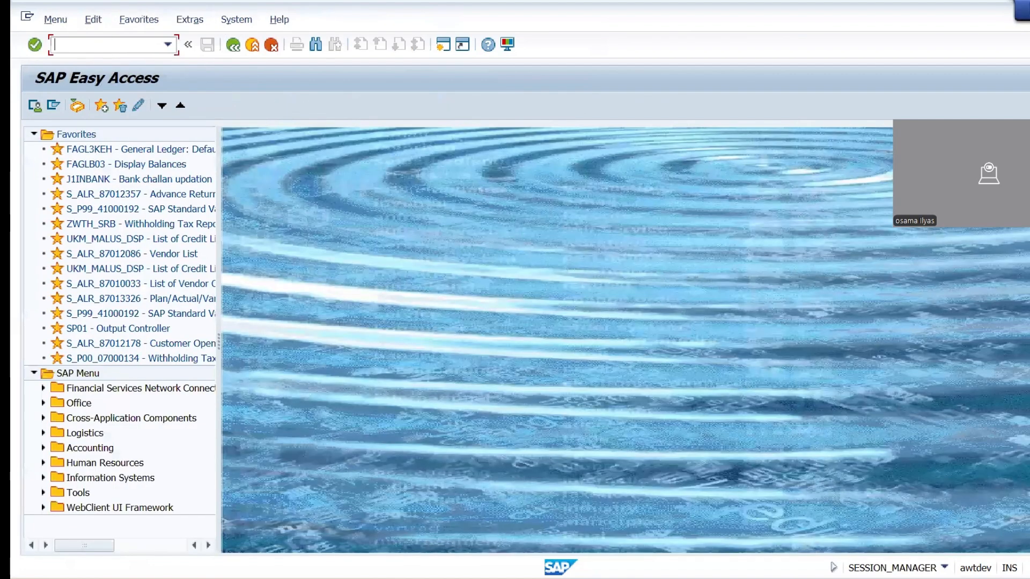
text(FB)
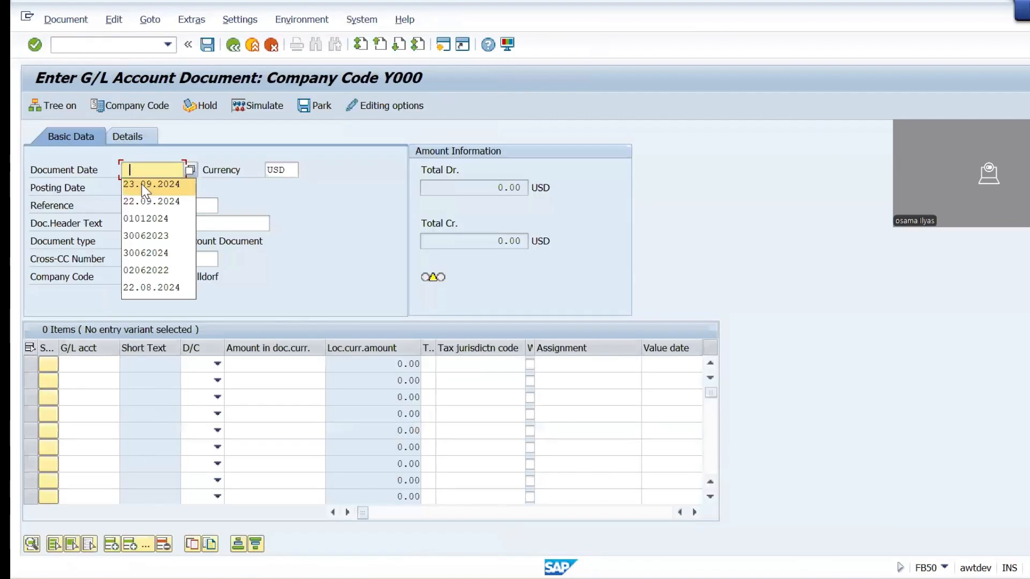
click(141, 185)
click(88, 368)
text(5)
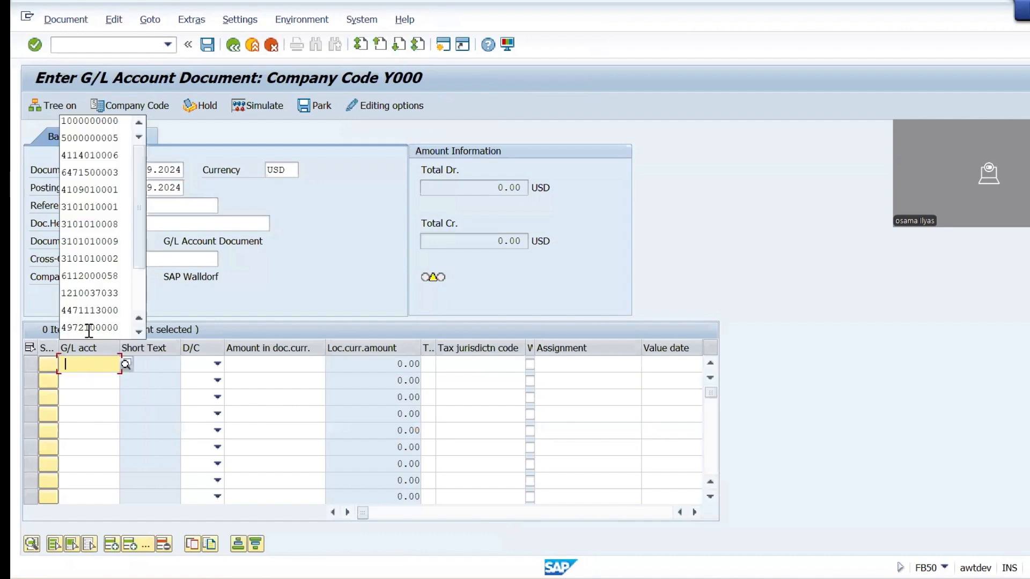
click(89, 122)
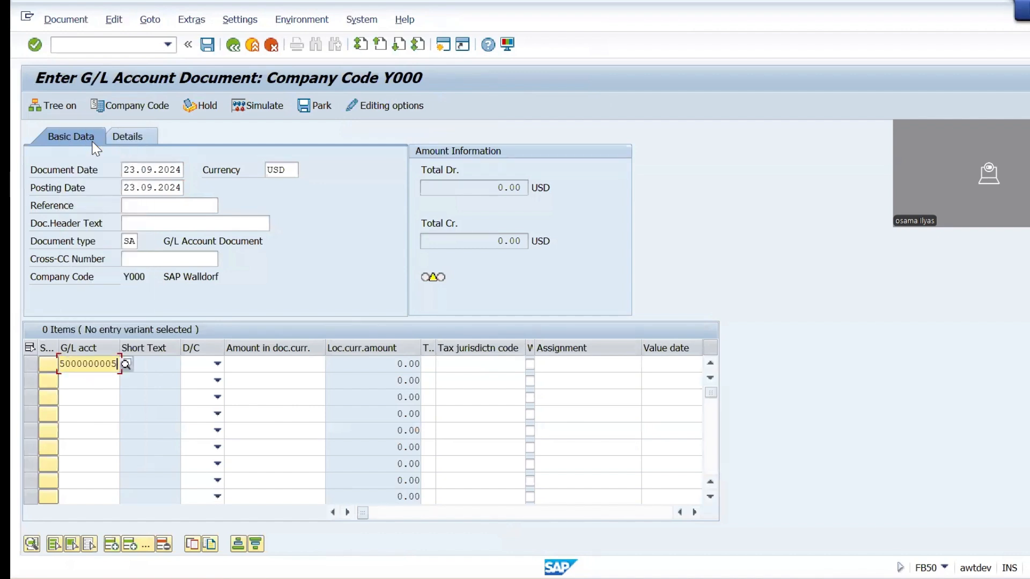
Fill in the reference "test" and the document header text "Direct Posting to COPA".
click(153, 209)
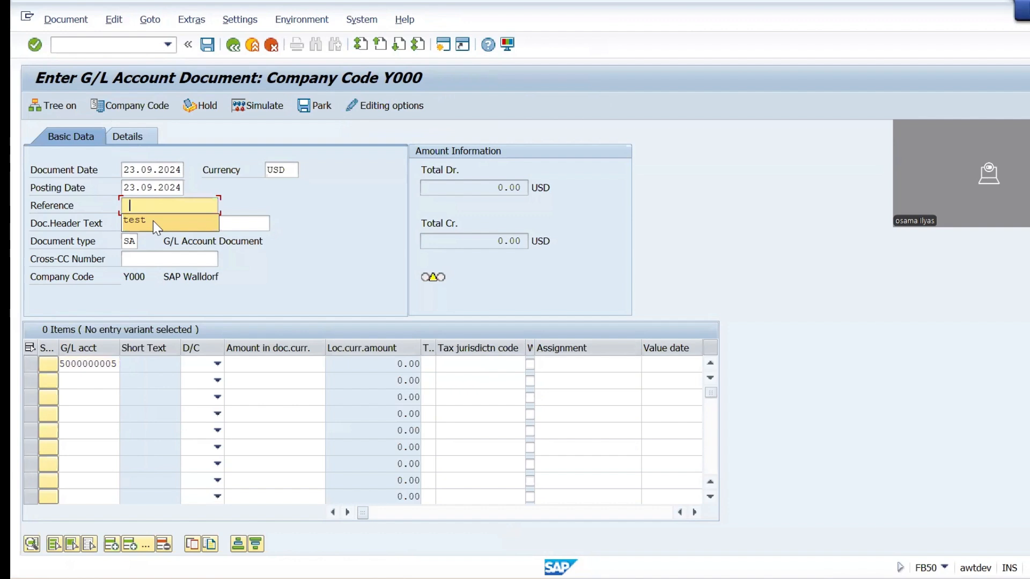
click(147, 228)
click(142, 223)
click(150, 236)
click(98, 387)
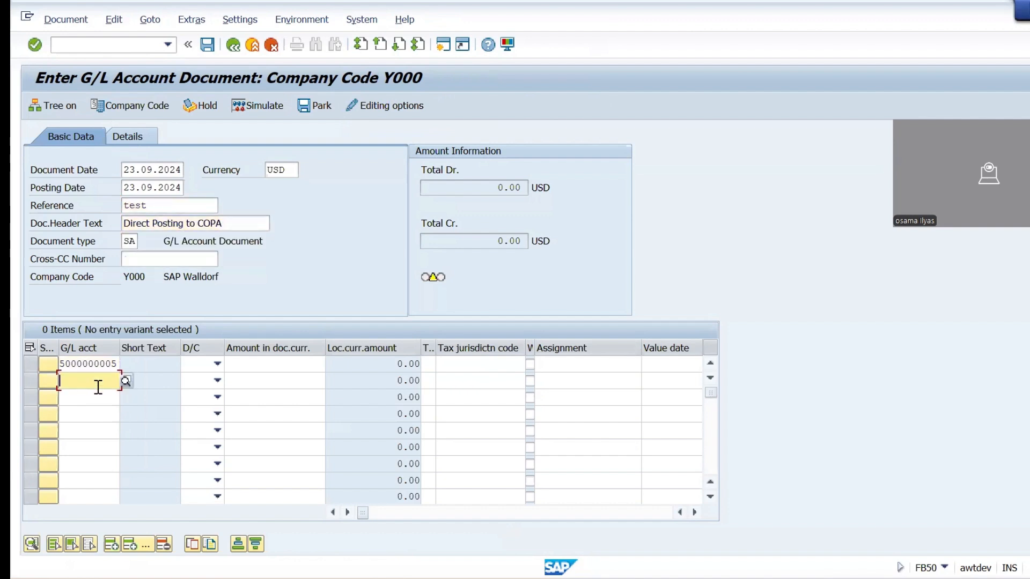
click(88, 136)
click(218, 364)
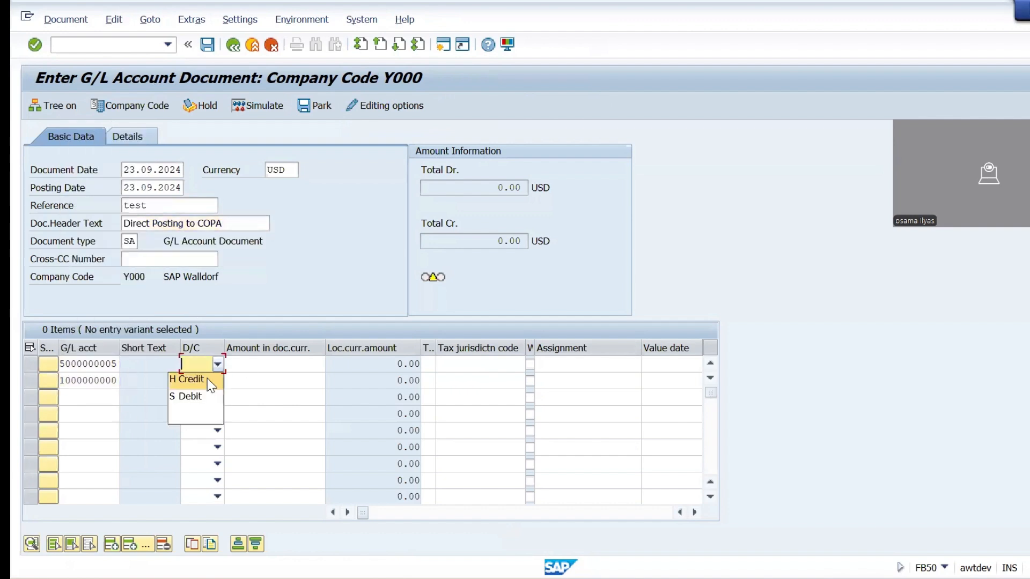
click(209, 396)
click(218, 381)
click(201, 400)
Enter an amount of 500 for both the debit and the credit item and validate the entries.
click(261, 364)
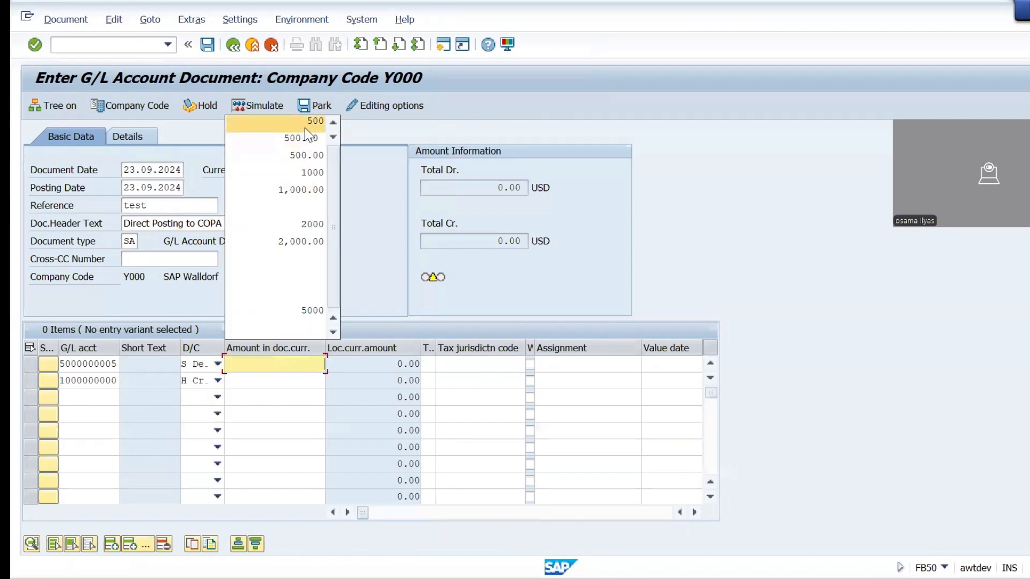
click(305, 122)
click(295, 379)
text(500)
key(Return)
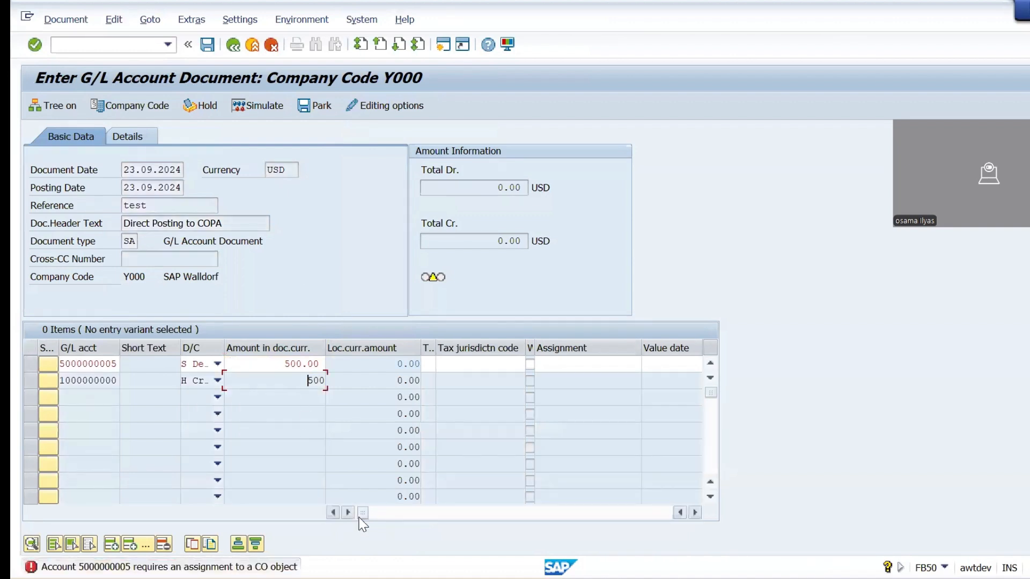
Assign cost center Y000000001 to the marketing expense item and validate the document.
drag(360, 513, 400, 515)
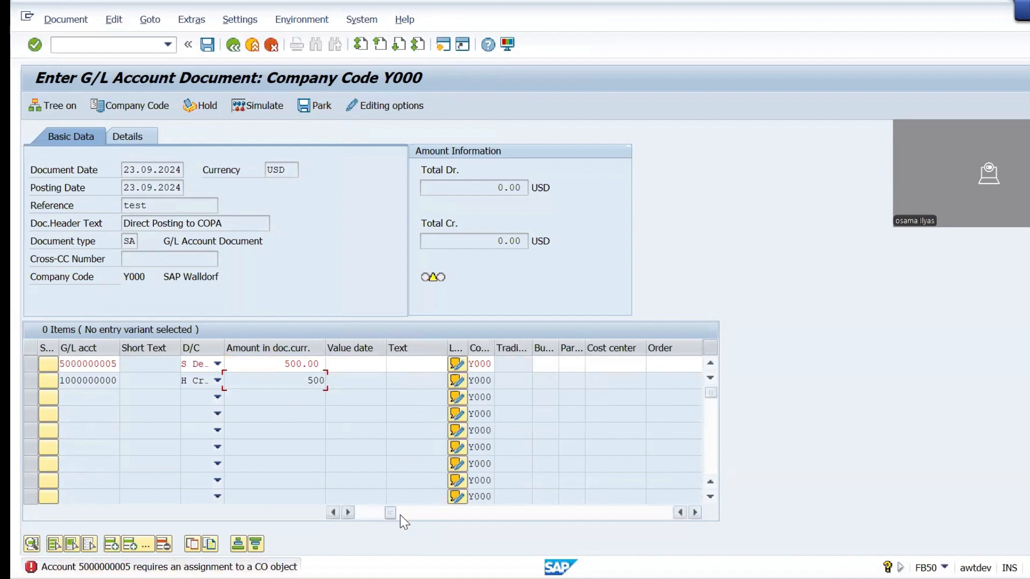
click(611, 364)
text(Y000000001)
key(Return)
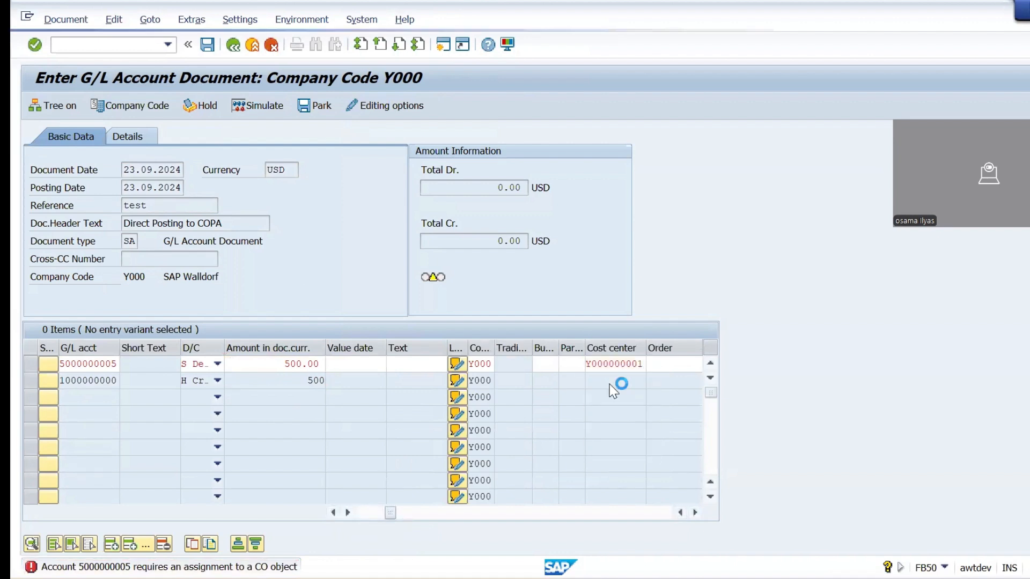
Inspect the marketing expense item's details and coding block for a profitability segment field, and return to the document.
double_click(80, 361)
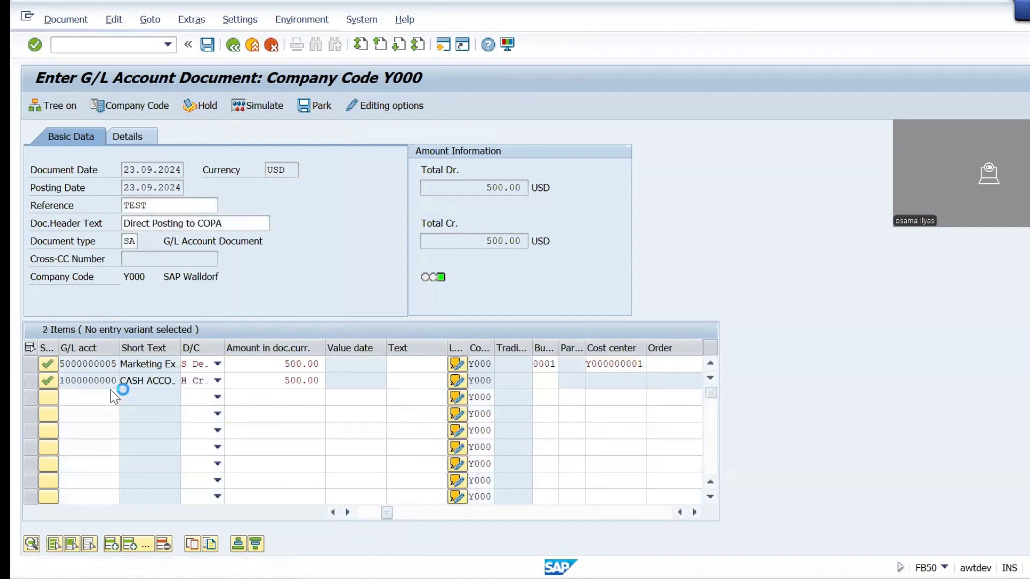
click(458, 321)
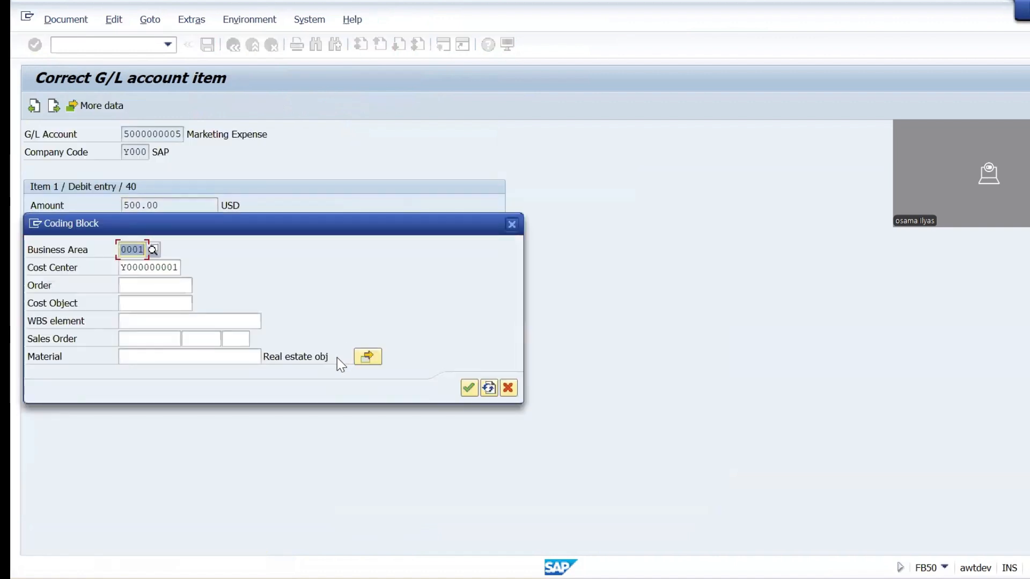
click(468, 388)
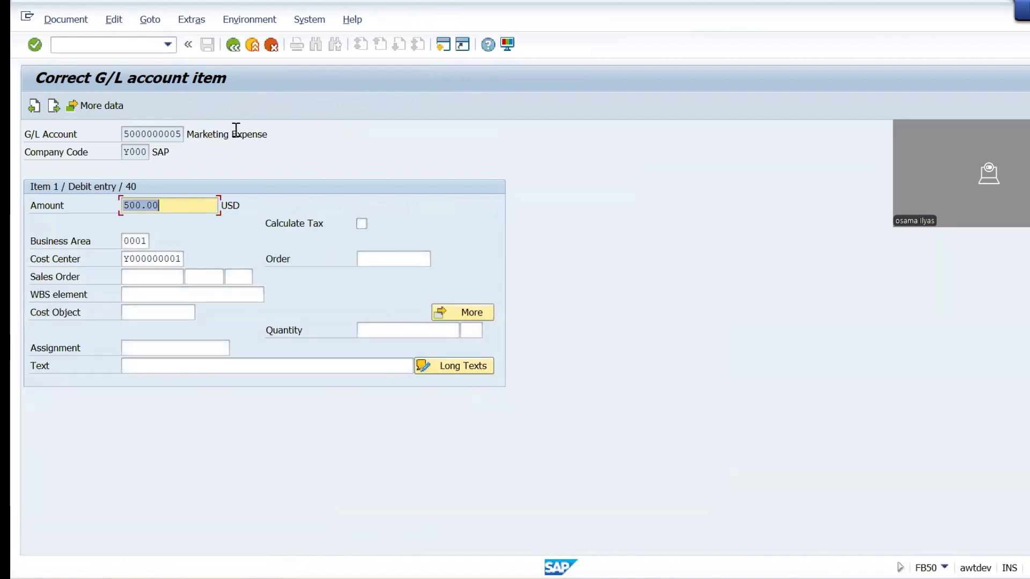
click(231, 53)
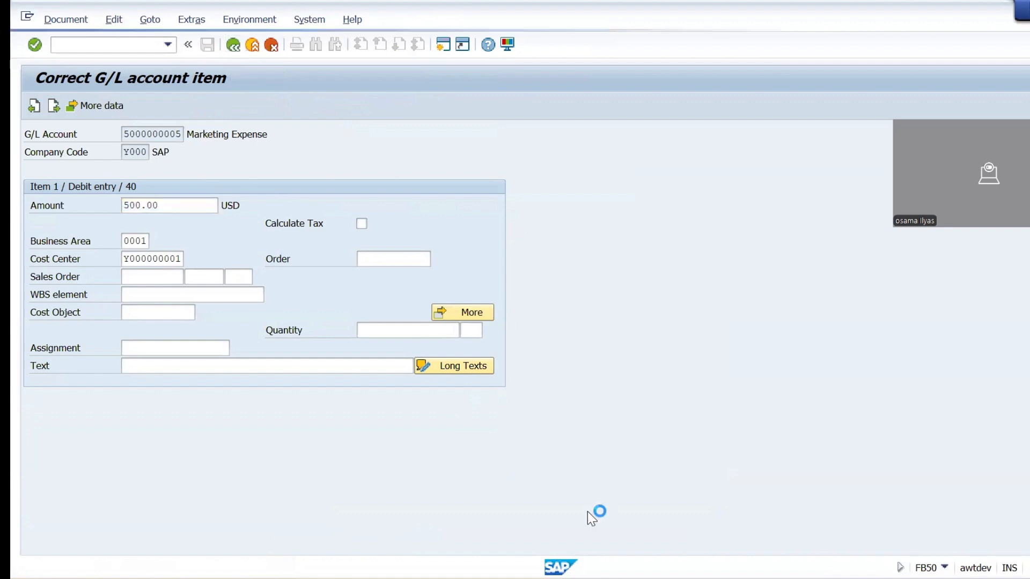
Examine the profitability segment column in the item table, recheck the marketing expense item's details, and leave the document entry.
click(694, 512)
click(694, 512)
click(694, 512)
click(694, 512)
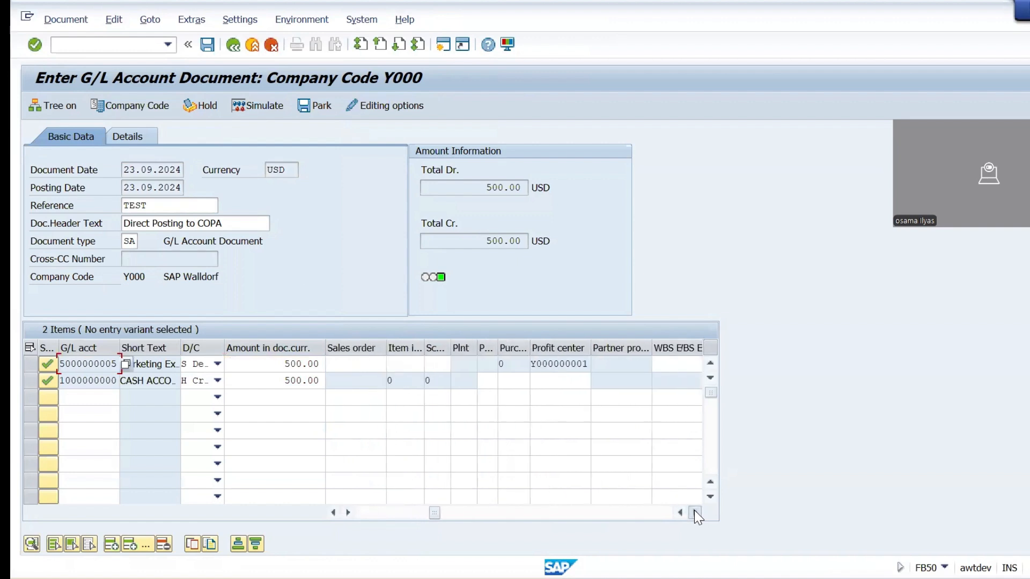
click(694, 512)
click(695, 513)
click(694, 512)
click(694, 512)
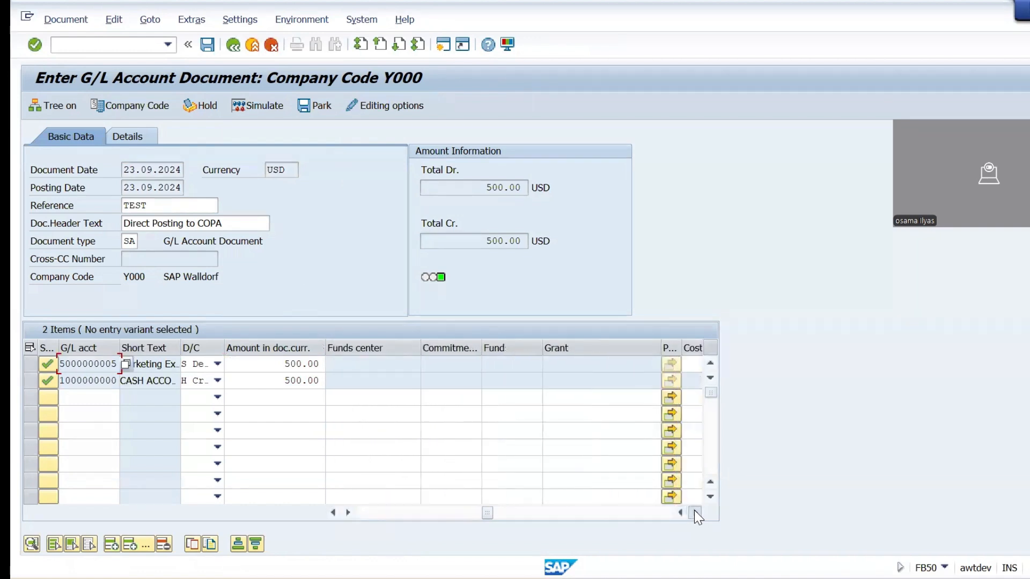
click(695, 513)
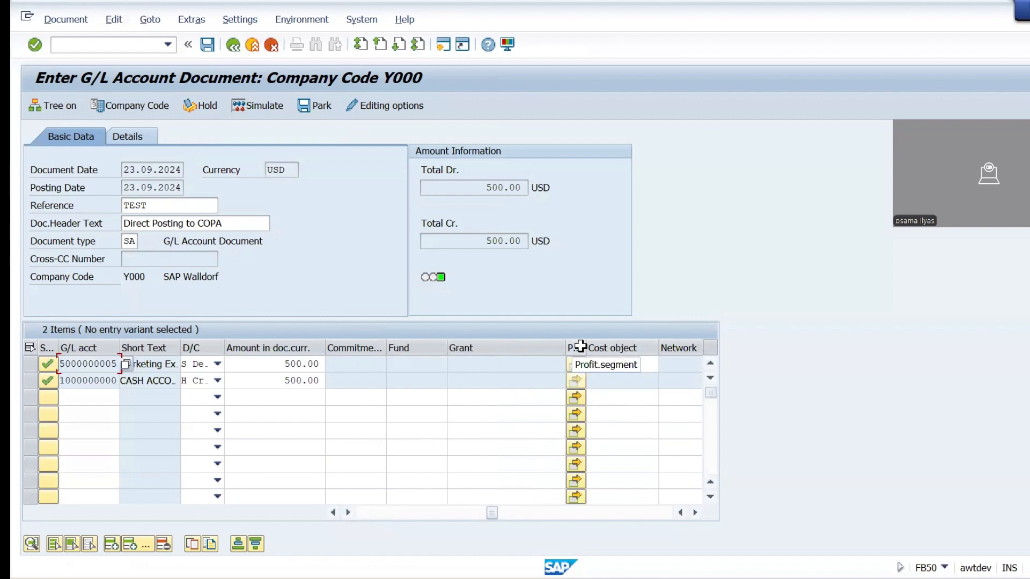
drag(587, 347, 603, 347)
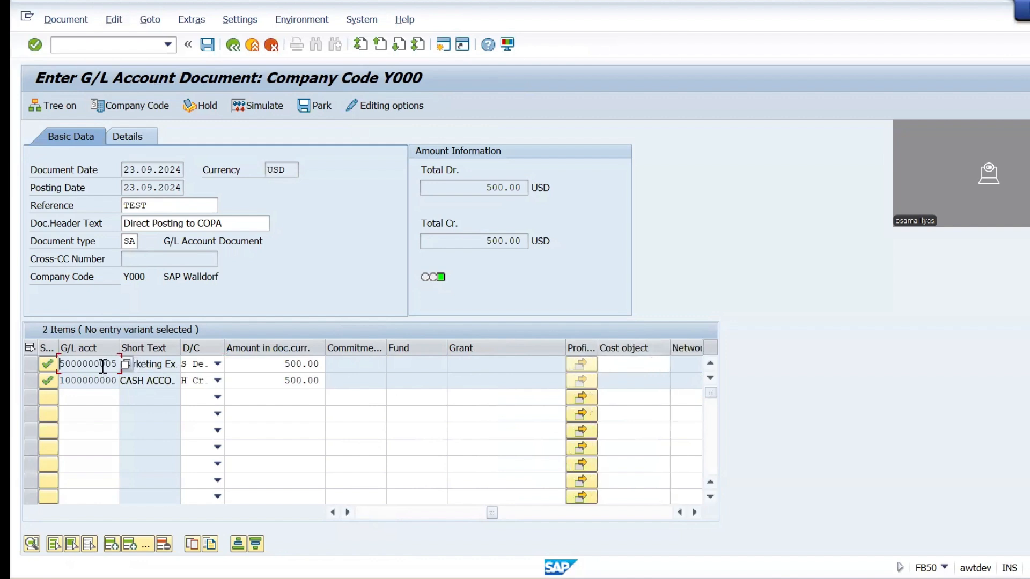
double_click(104, 368)
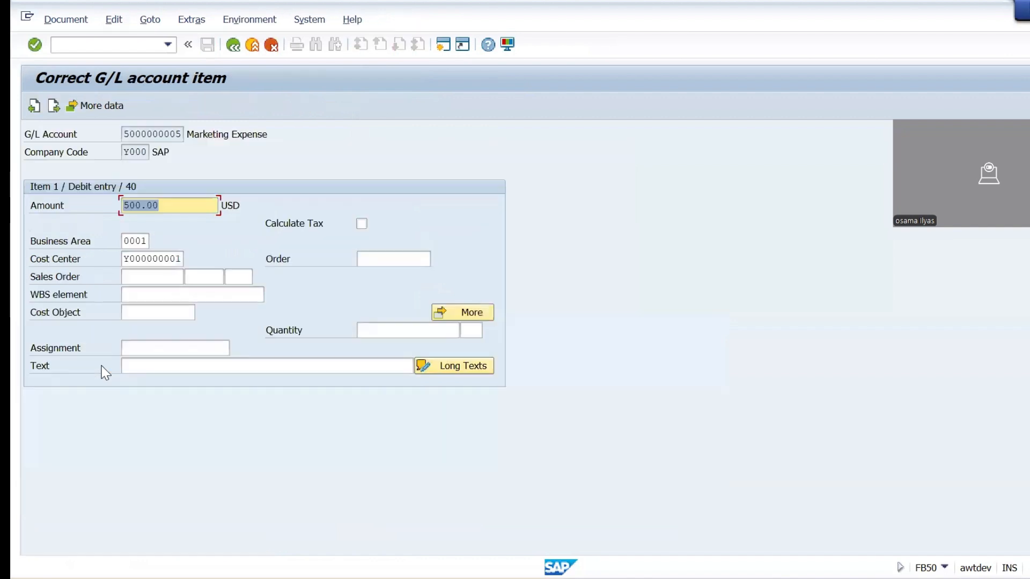
click(232, 44)
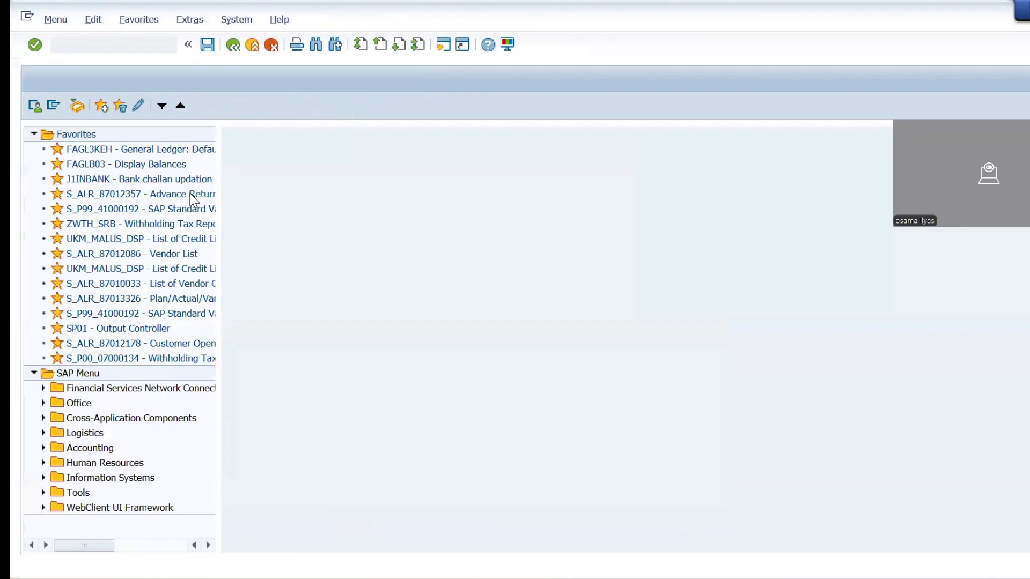
text(FS00)
key(Return)
click(34, 134)
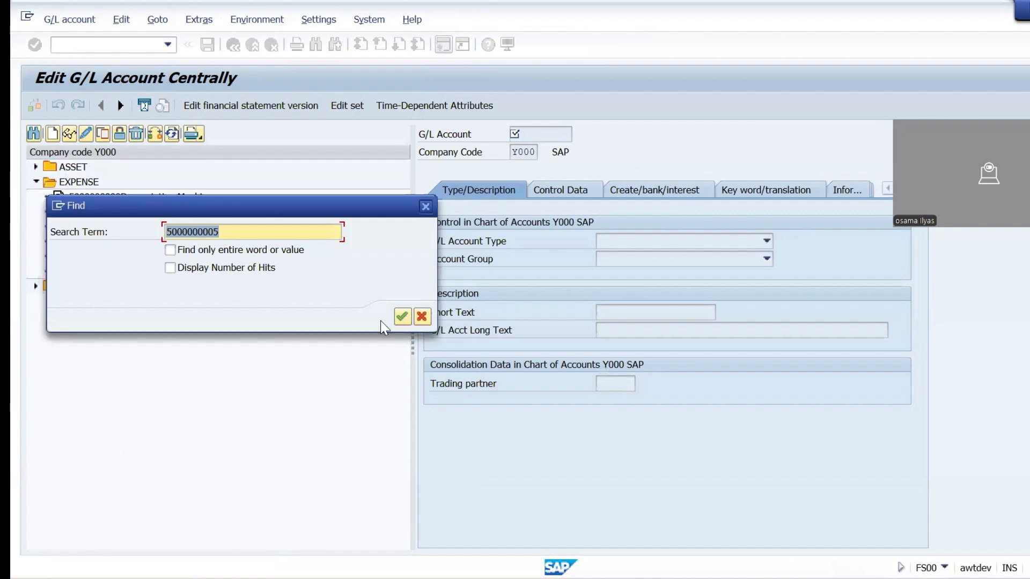
click(410, 317)
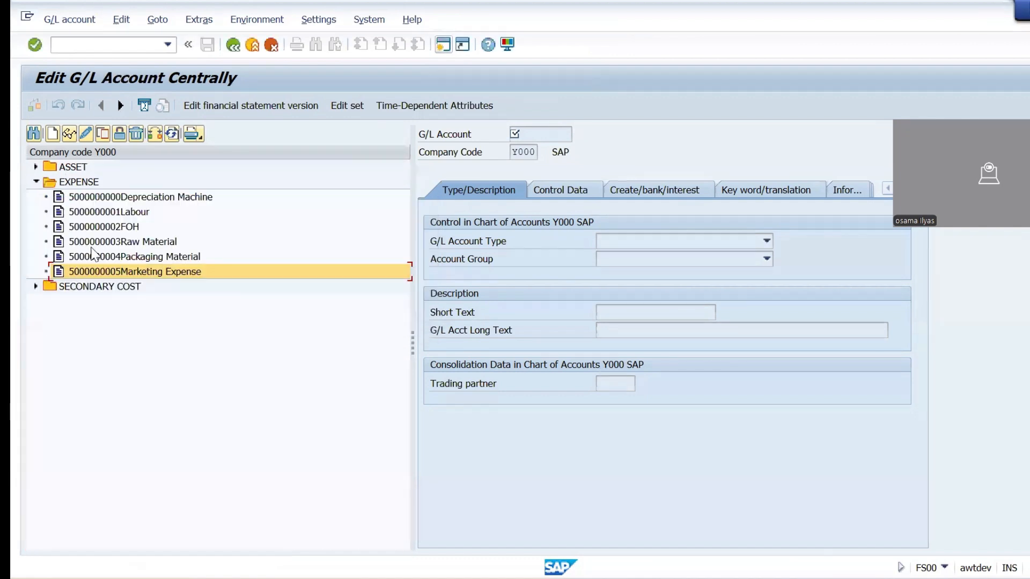
double_click(113, 275)
click(590, 189)
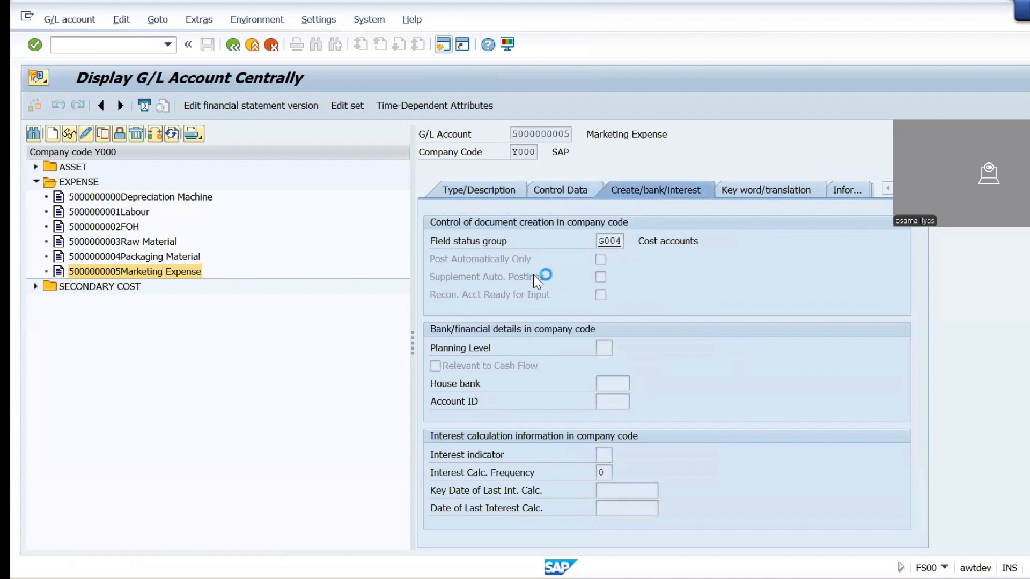
Inspect the profitability segment's status in the additional account assignments of the account's field status group G004, and exit the display.
double_click(610, 243)
double_click(94, 243)
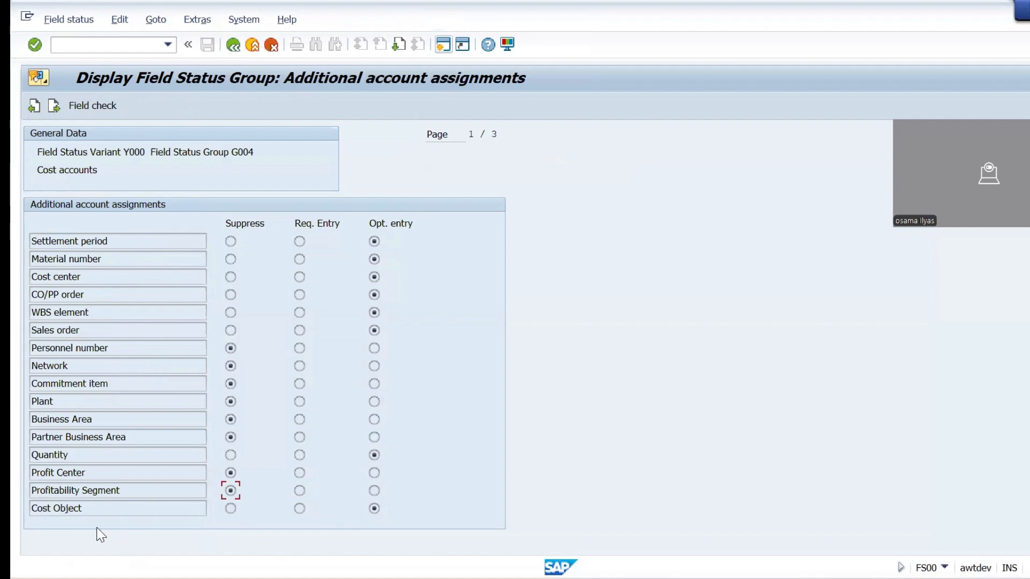
mouse_move(36, 493)
mouse_down()
mouse_move(179, 494)
mouse_move(20, 480)
mouse_up()
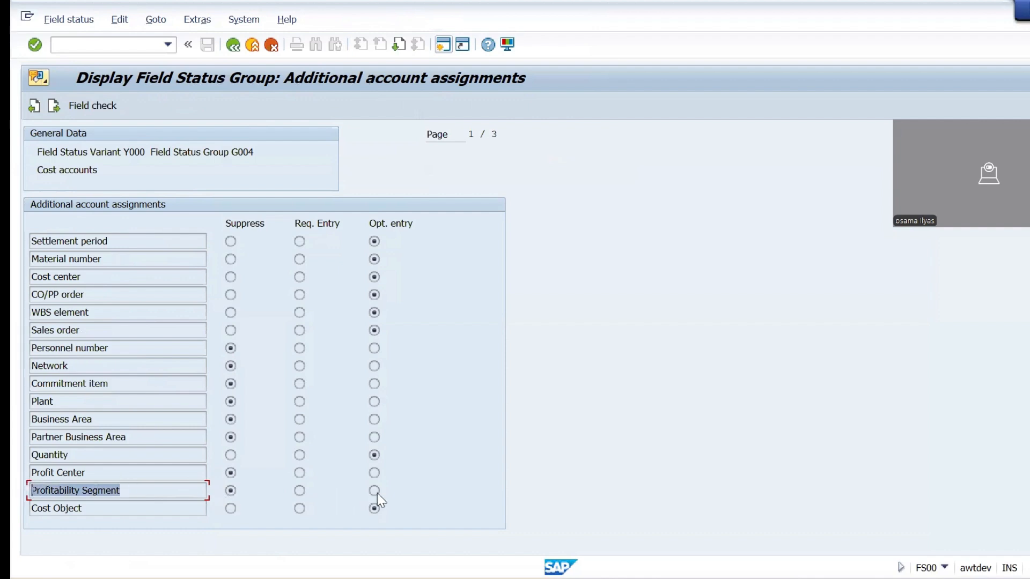
click(252, 45)
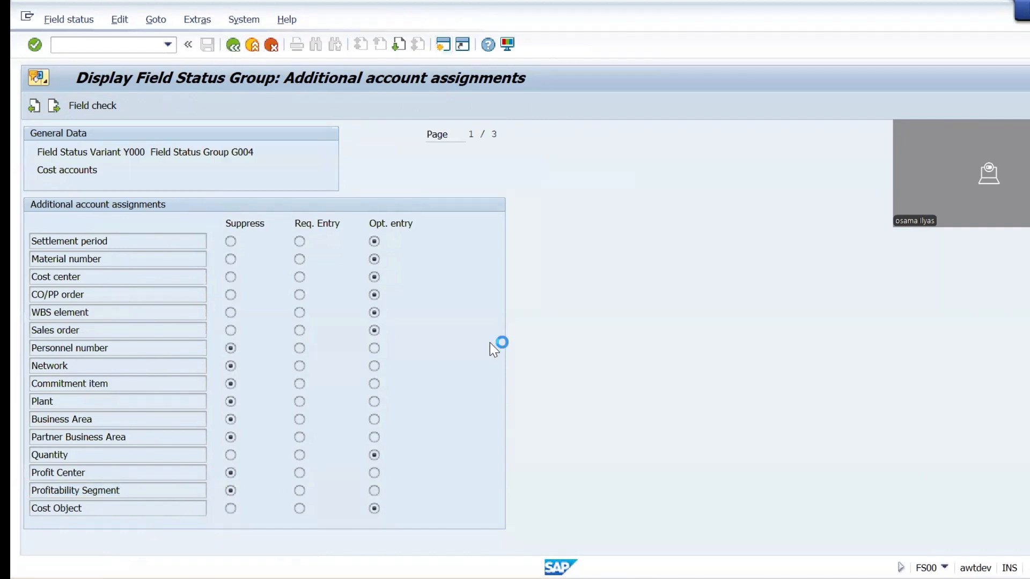
Start transaction SPRO and display the SAP Reference IMG.
click(104, 49)
text(/NSPRO)
key(Return)
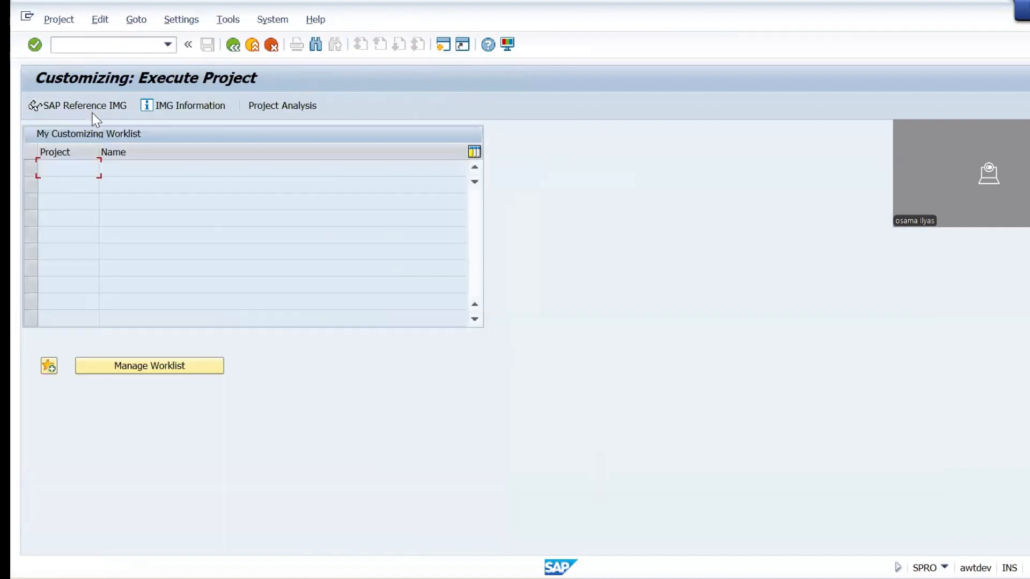
click(94, 107)
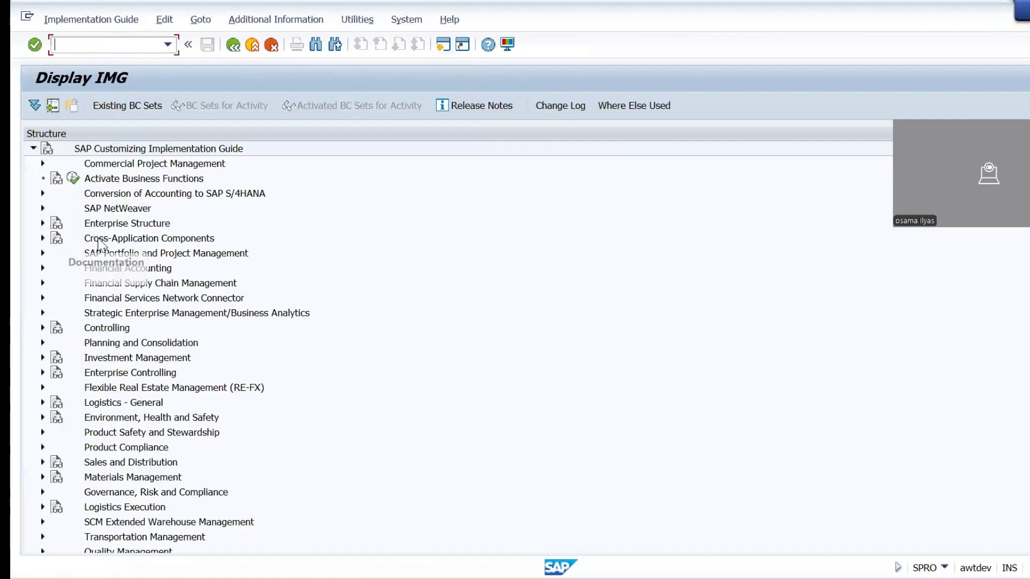
Execute Define Field Status Variants, found in the IMG under Financial Accounting, Financial Accounting Global Settings, Ledgers, Fields.
key(Up)
key(Up)
key(Up)
key(Up)
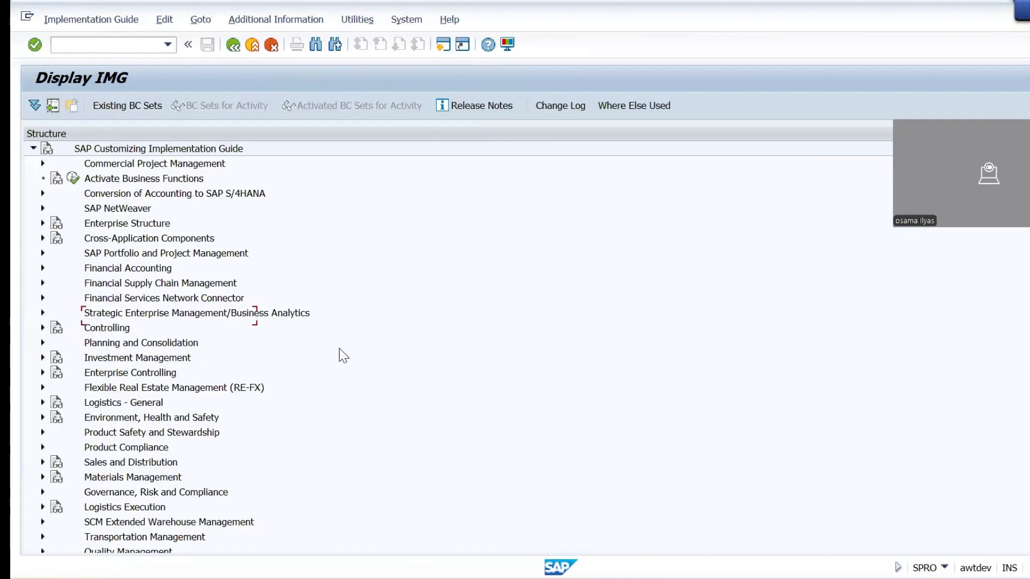
key(Right)
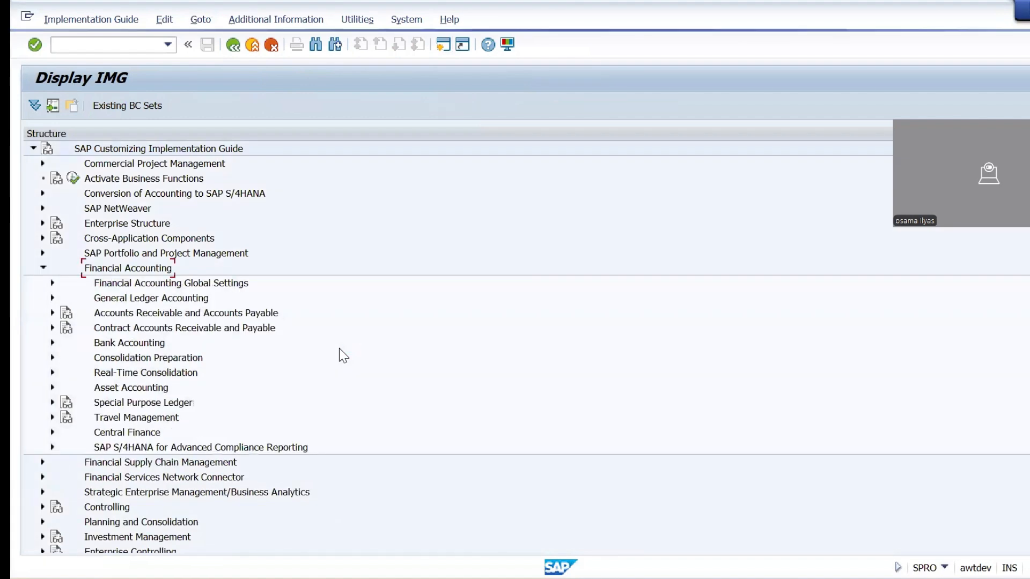
key(Down)
key(Right)
key(Down)
key(Down)
key(Right)
key(Down)
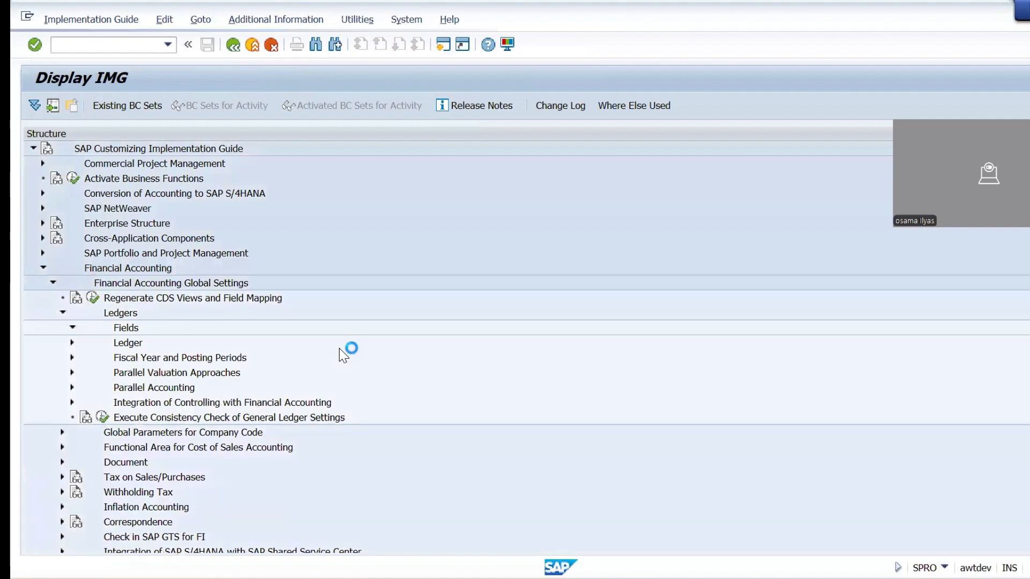
key(Right)
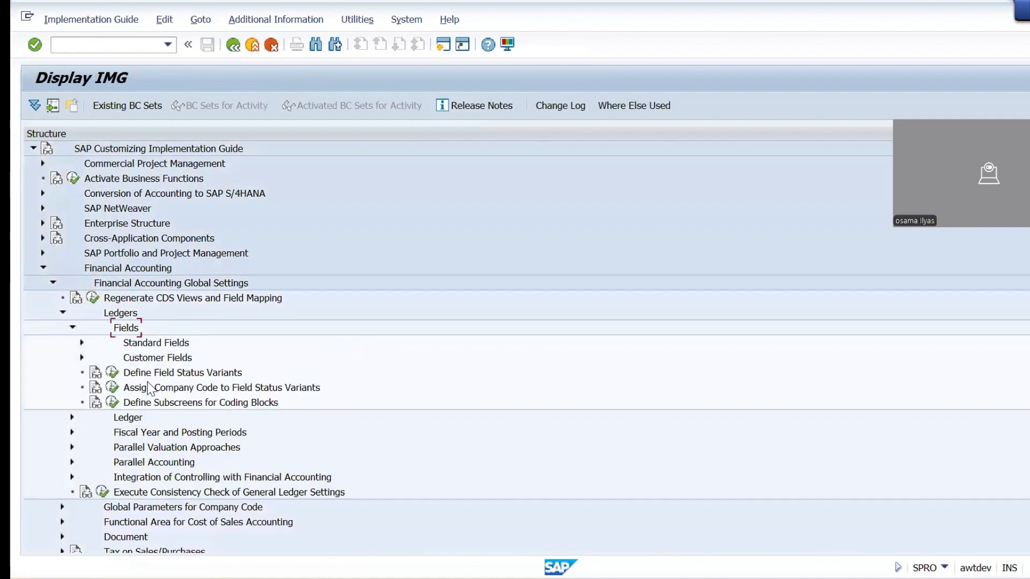
click(112, 372)
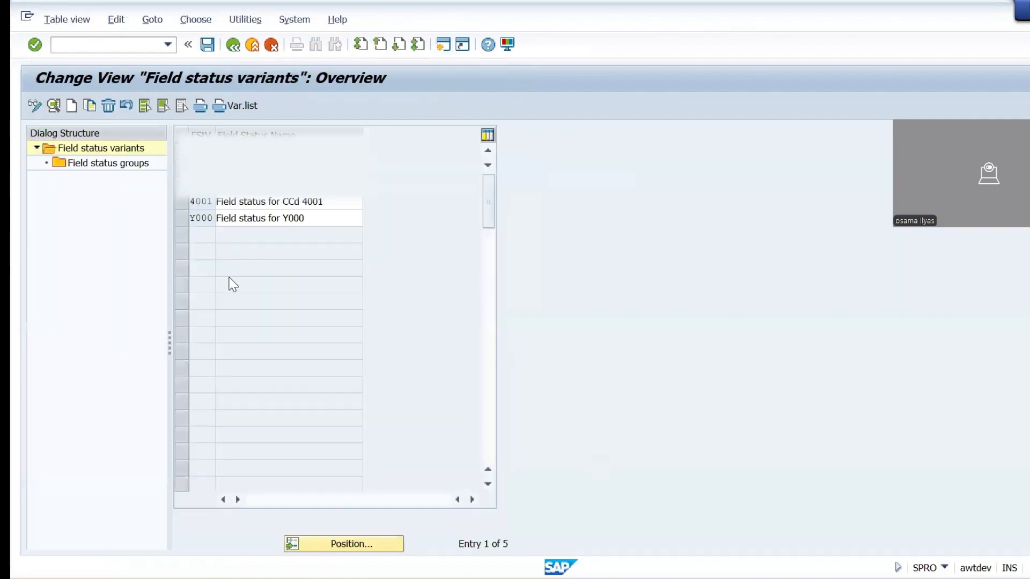
Show the field status groups of variant Y000 and open the additional account assignments of group G004.
click(181, 217)
double_click(107, 163)
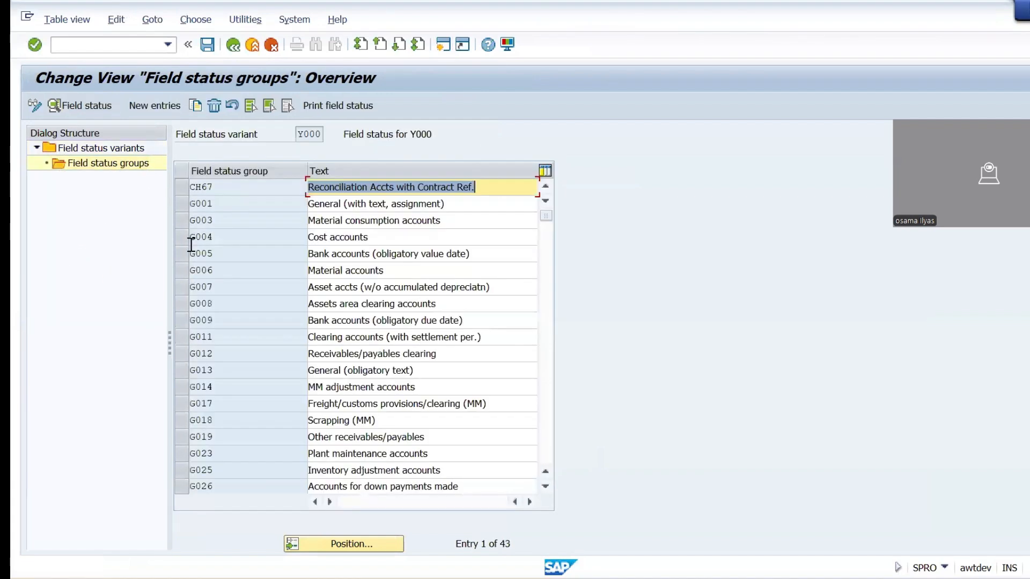
click(191, 241)
double_click(226, 236)
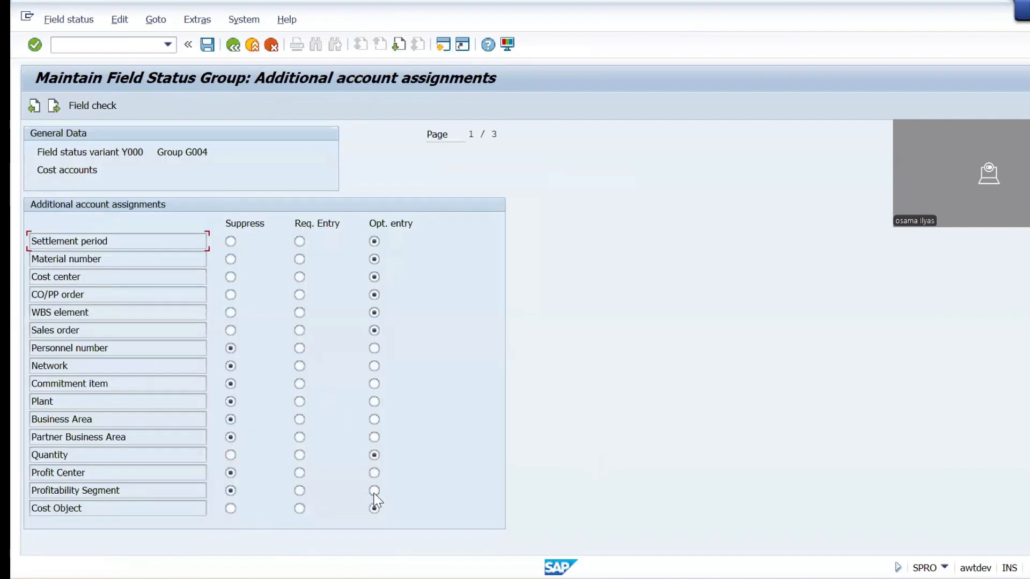
Set Profitability Segment to optional entry and Cost Object to suppress, and save the changes under the proposed customizing request.
click(230, 508)
click(206, 45)
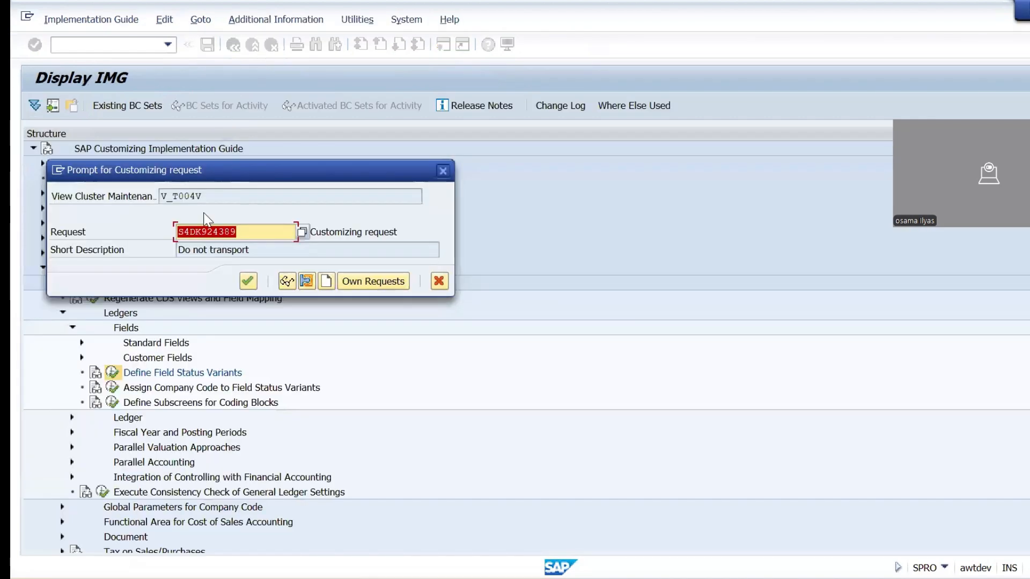
click(249, 281)
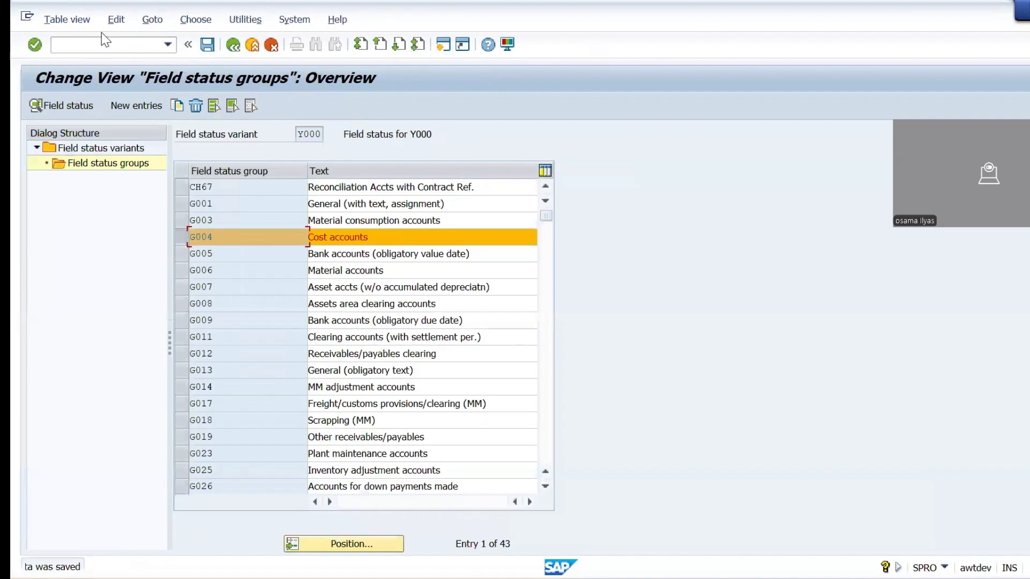
click(111, 48)
text(/N)
key(Return)
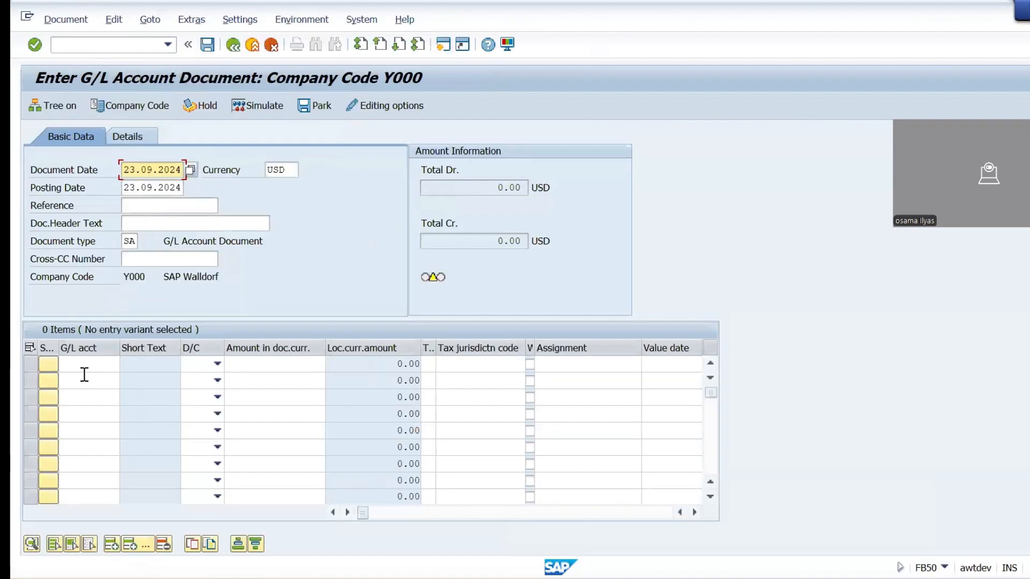
click(84, 368)
click(97, 132)
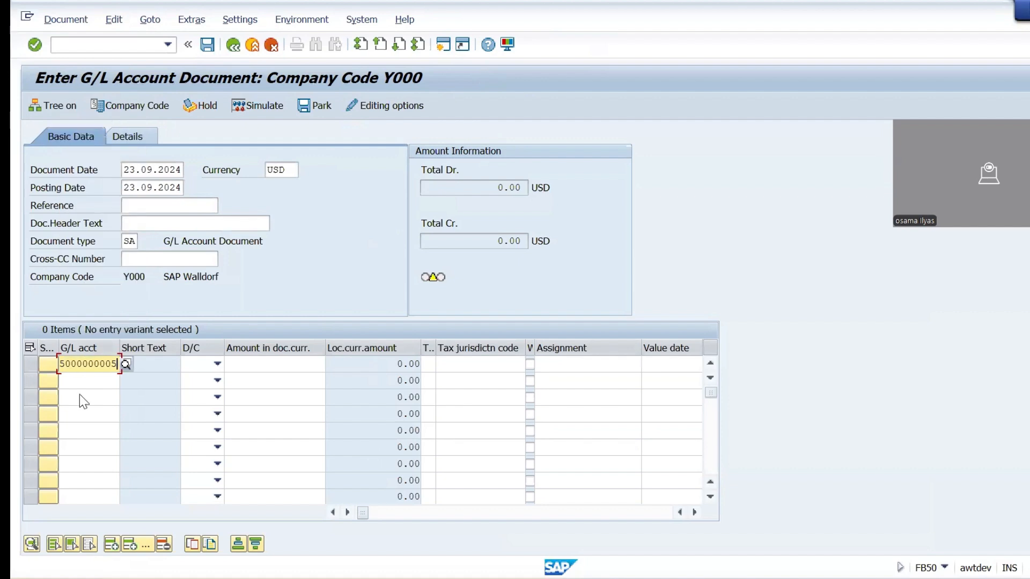
click(88, 380)
click(97, 138)
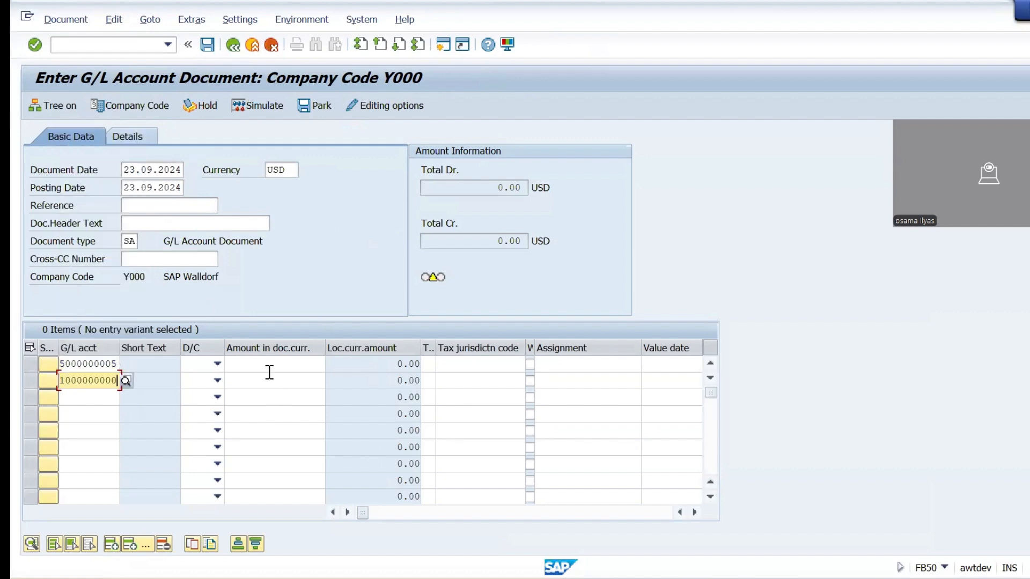
Mark the first item as debit and the second as credit, with an amount of 200 for each.
click(216, 363)
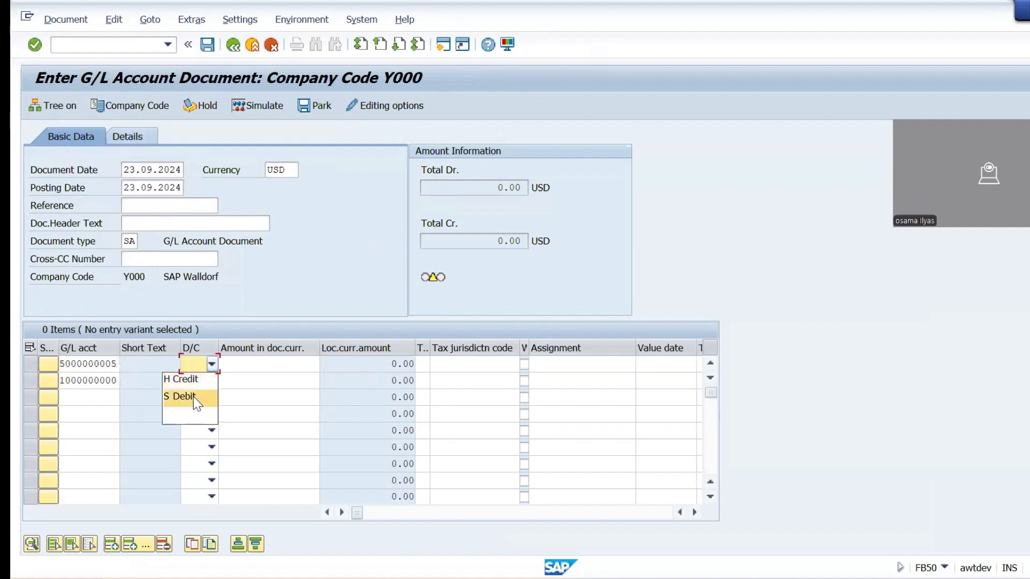
click(193, 397)
click(195, 380)
click(188, 396)
click(259, 364)
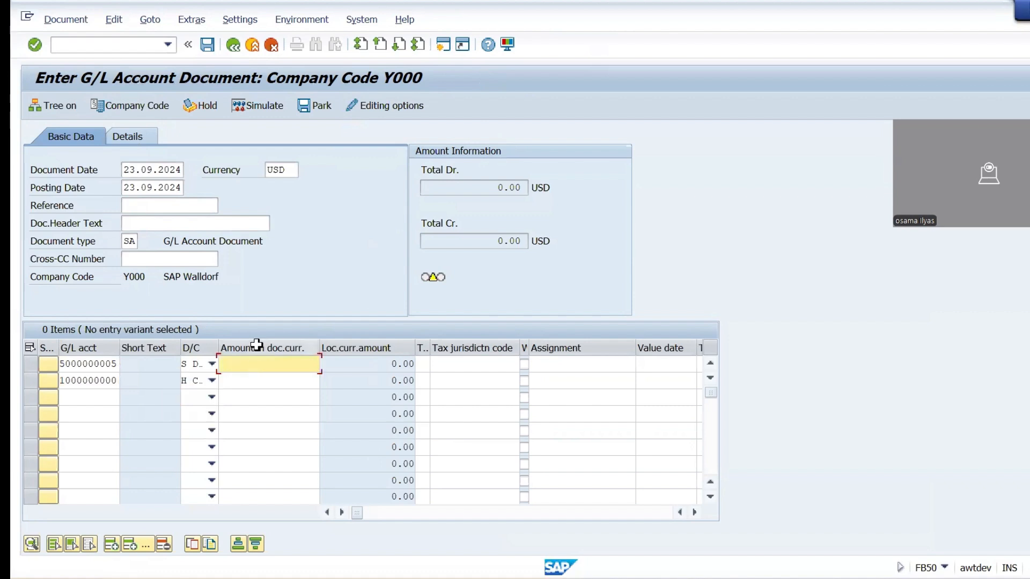
text(200)
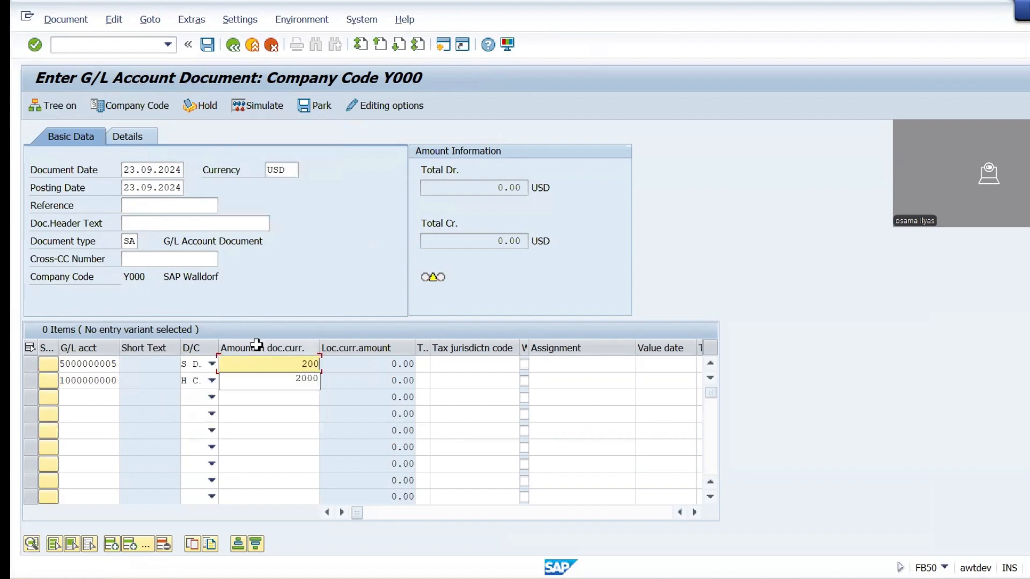
click(290, 380)
text(200)
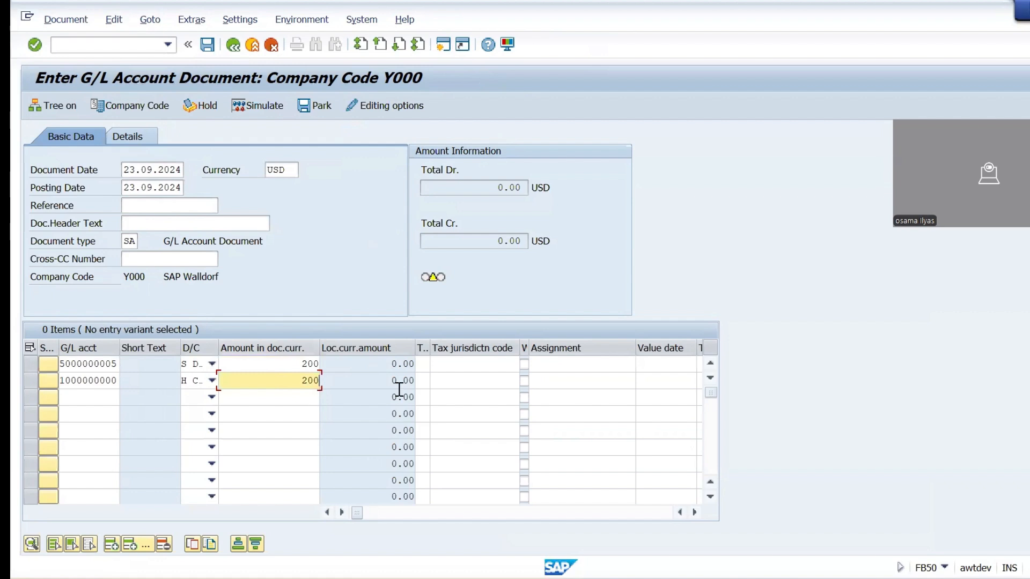
Assign cost center Y000000001 to the marketing expense item and validate the document.
click(694, 513)
click(694, 513)
click(694, 514)
click(537, 382)
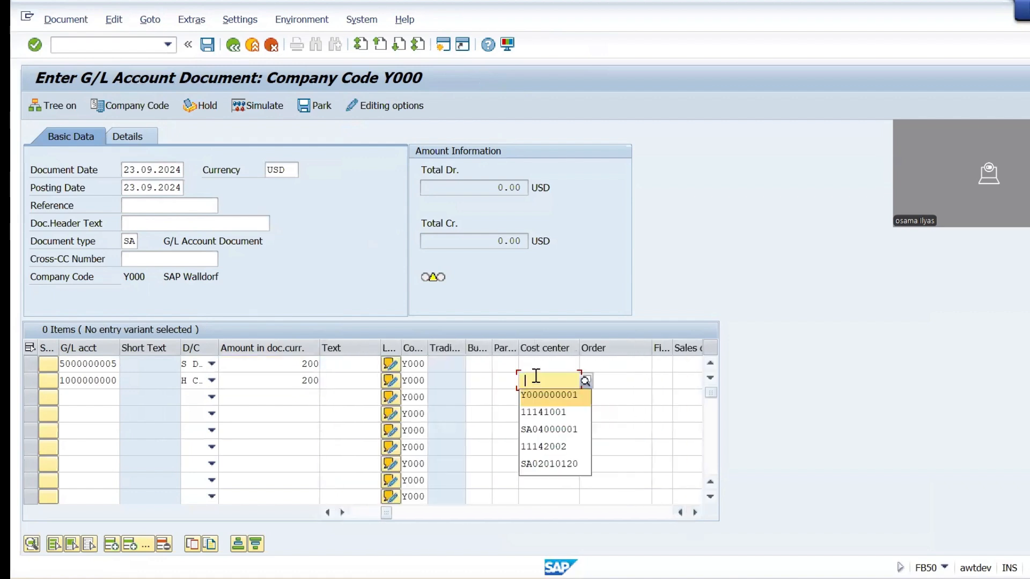
click(542, 365)
click(542, 379)
key(Return)
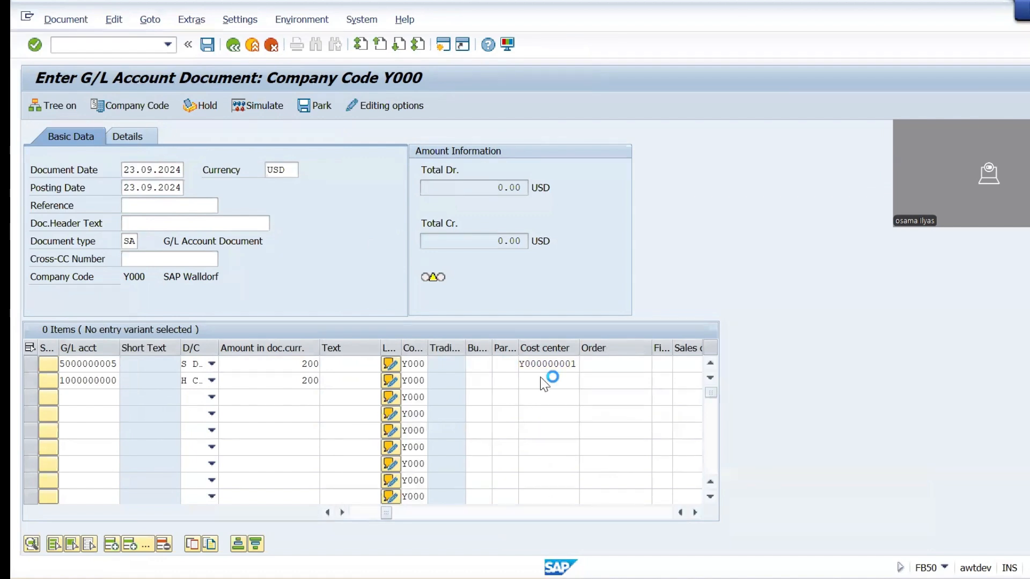
Assign the marketing expense item to a profitability segment through its additional coding block, and leave the document without posting.
double_click(88, 364)
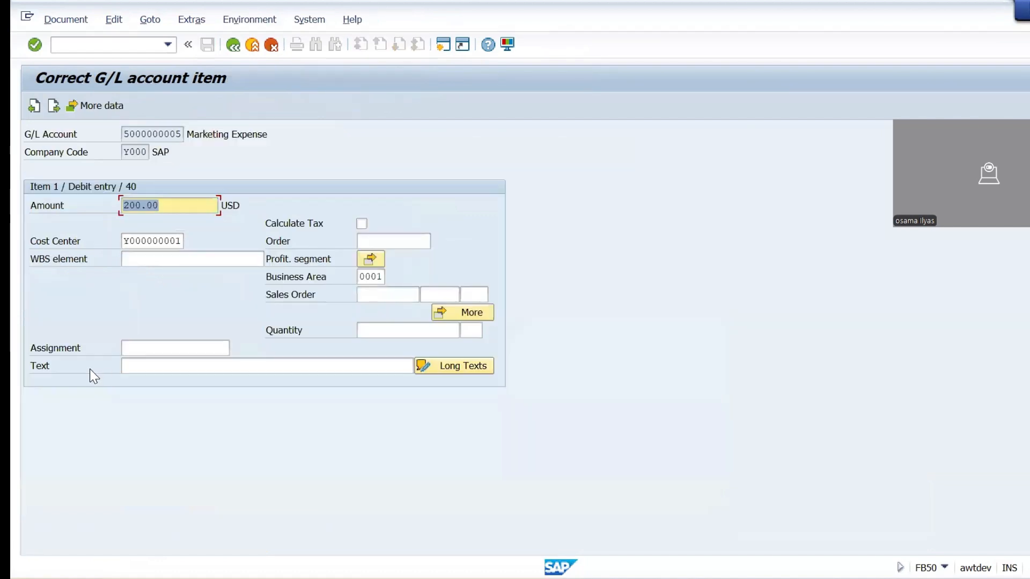
click(474, 313)
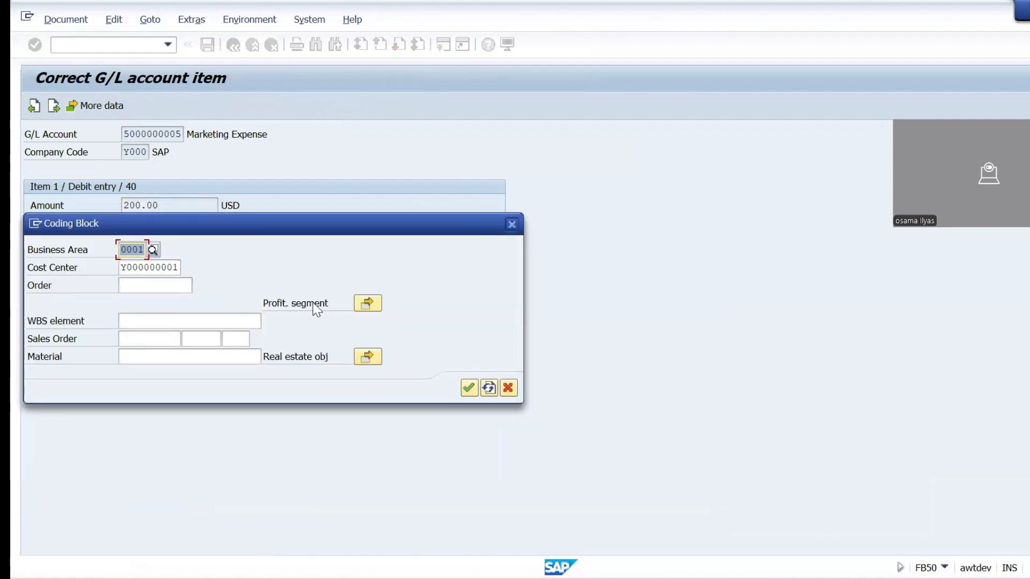
click(362, 304)
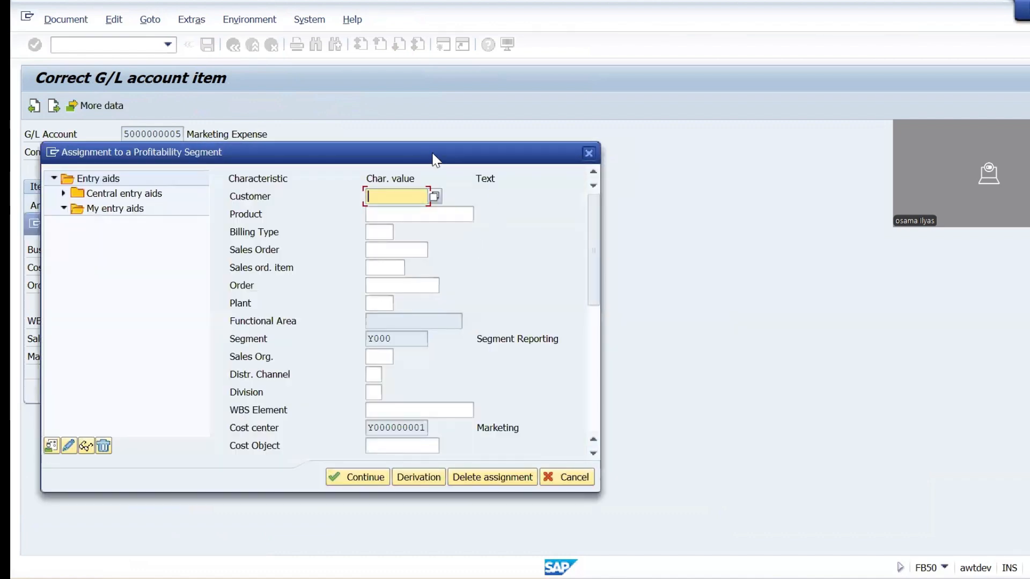
drag(435, 159, 794, 114)
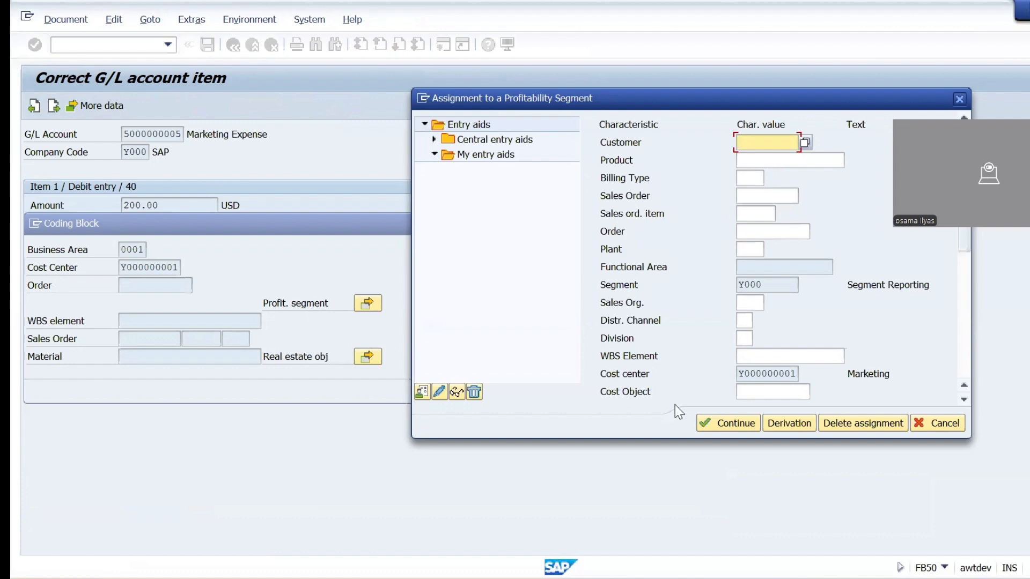
click(735, 422)
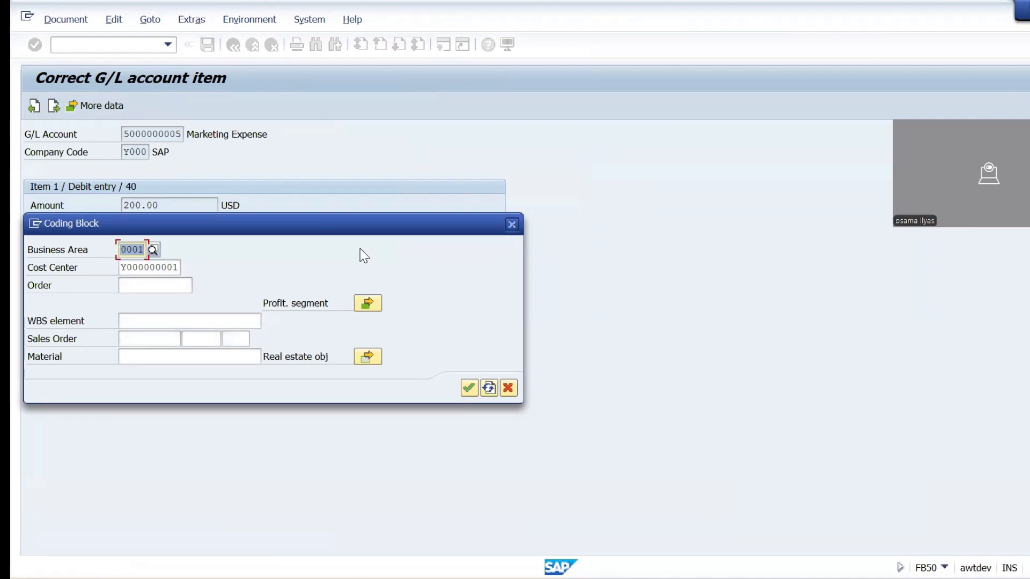
click(510, 224)
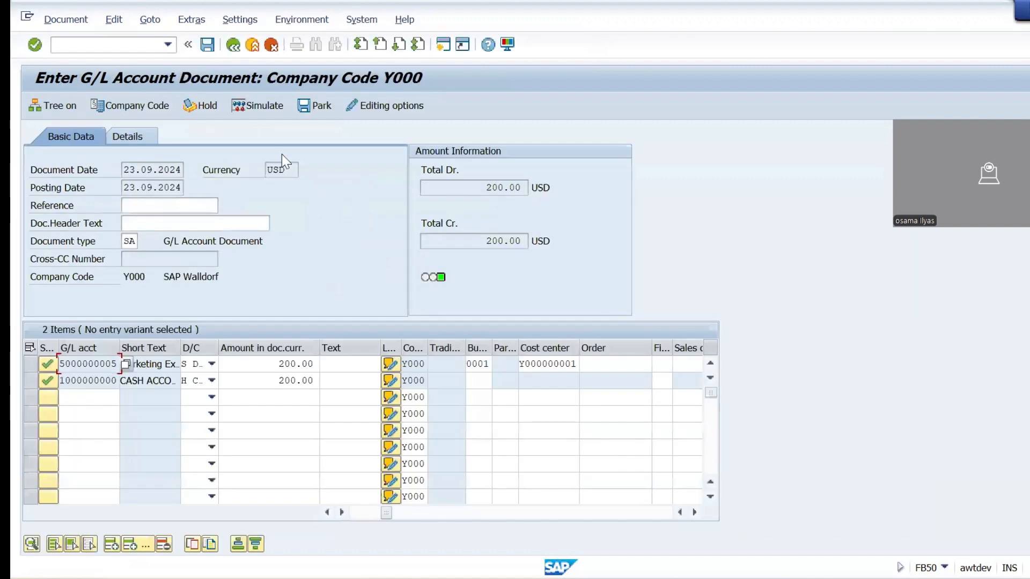
key(F3)
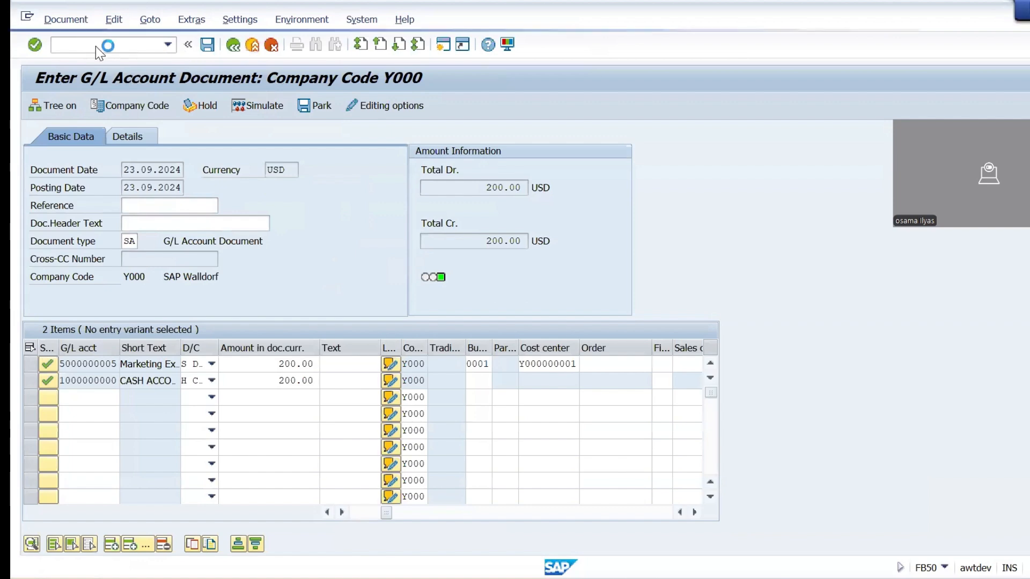
click(244, 338)
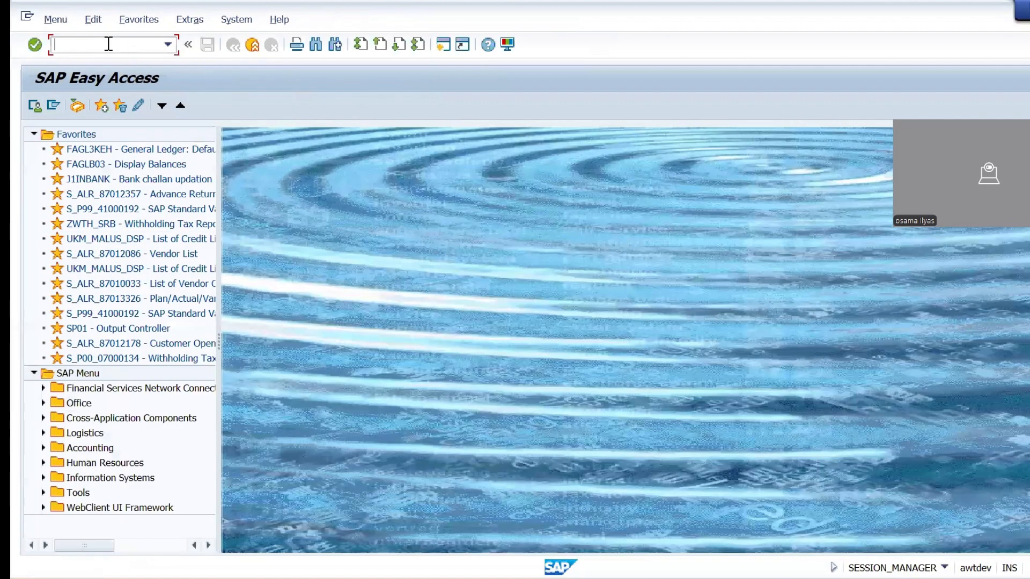
mouse_move(827, 577)
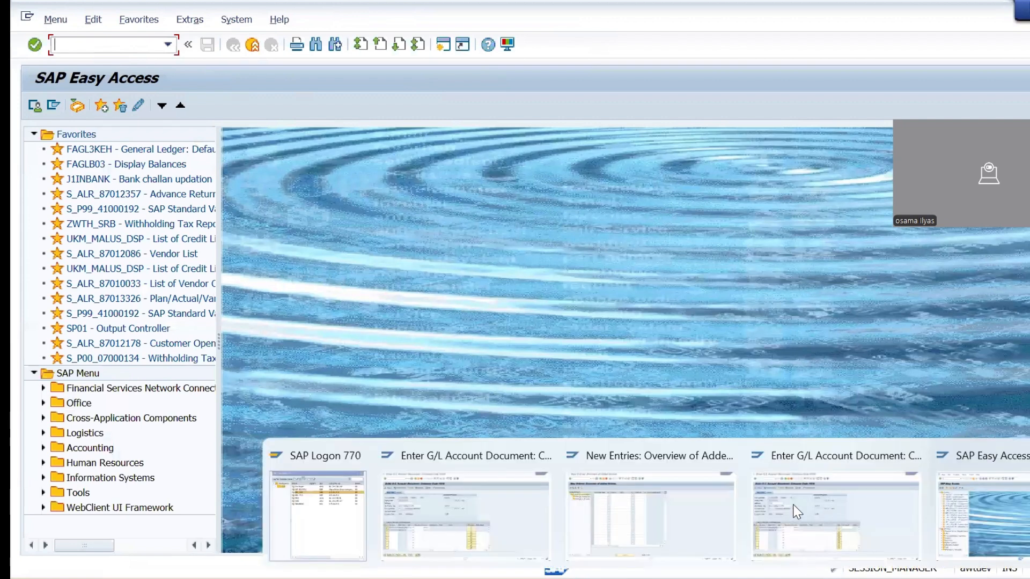
click(666, 506)
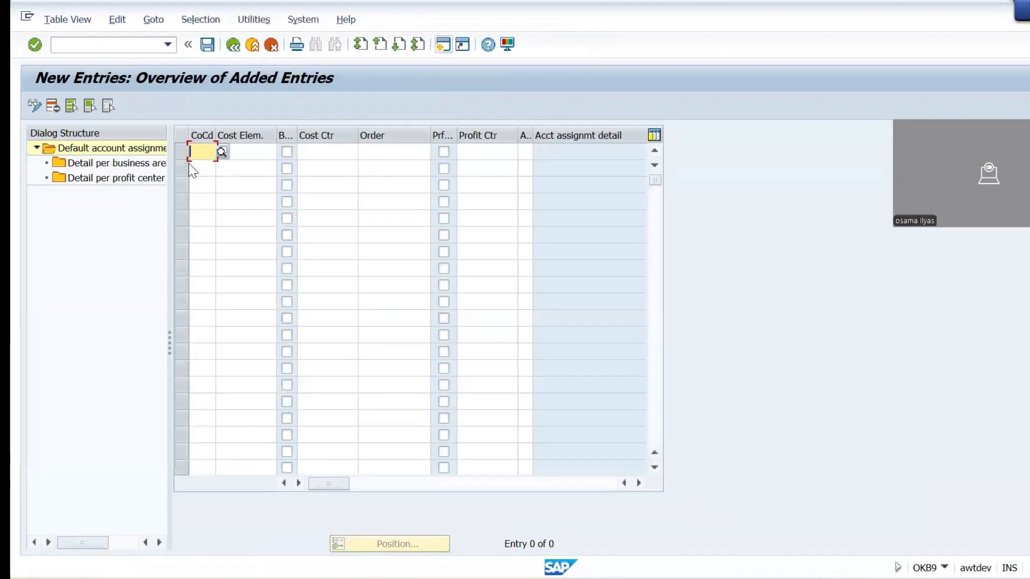
text(y000)
click(244, 154)
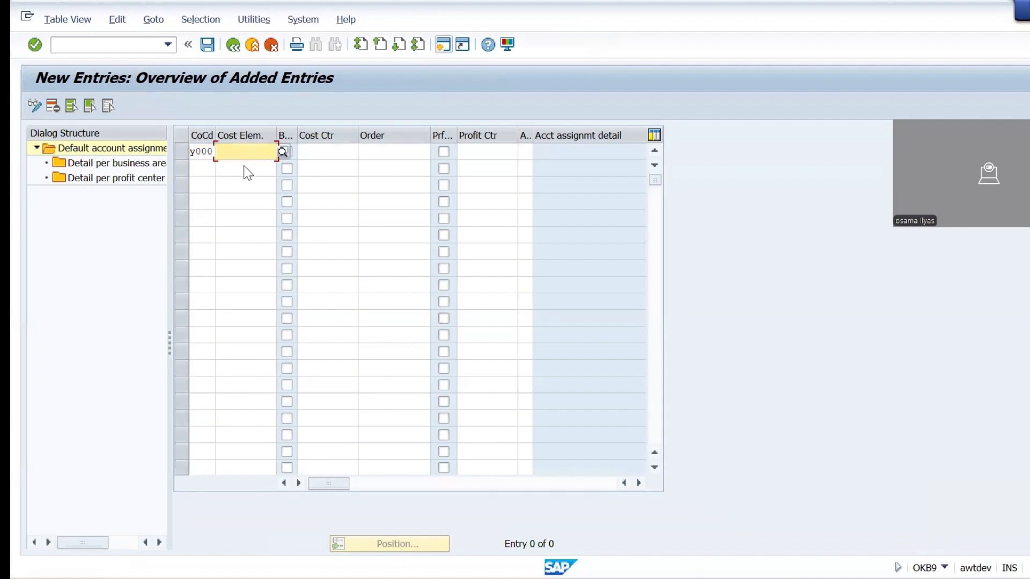
click(244, 163)
Enable the profitability segment and set cost center Y000000001 for the default assignment, save the entry and exit.
drag(457, 135, 474, 135)
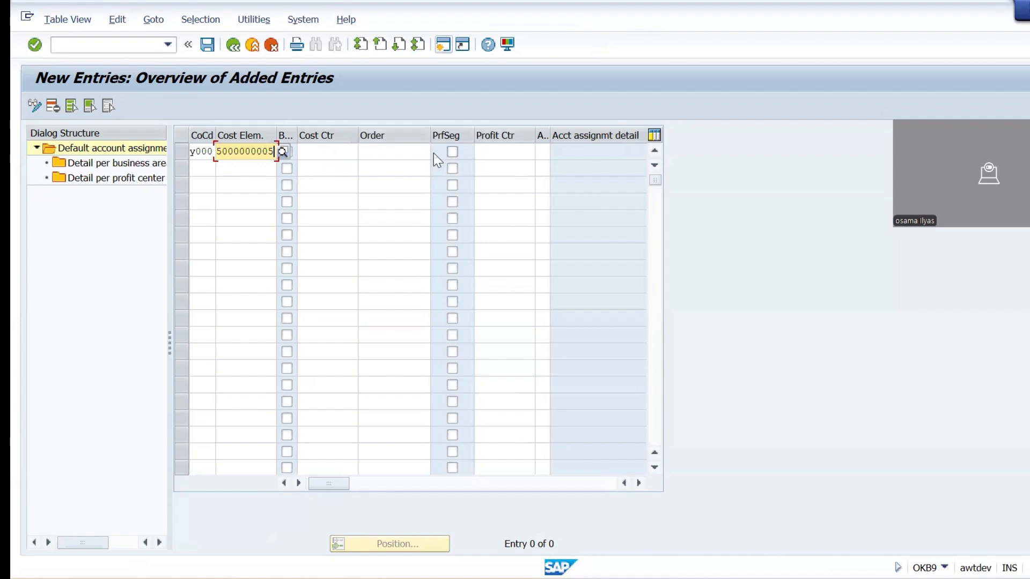
click(452, 152)
click(334, 153)
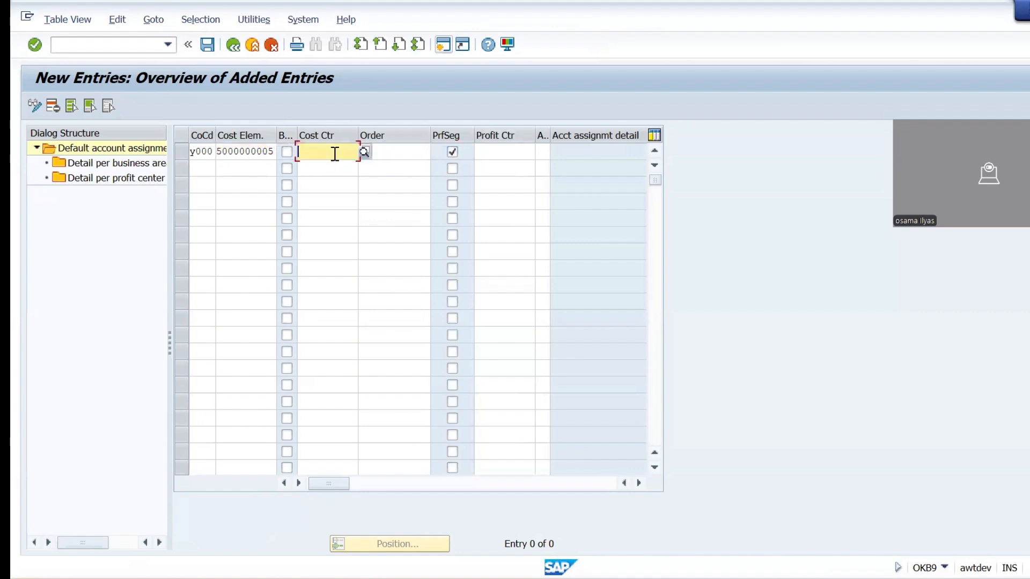
click(324, 165)
click(209, 51)
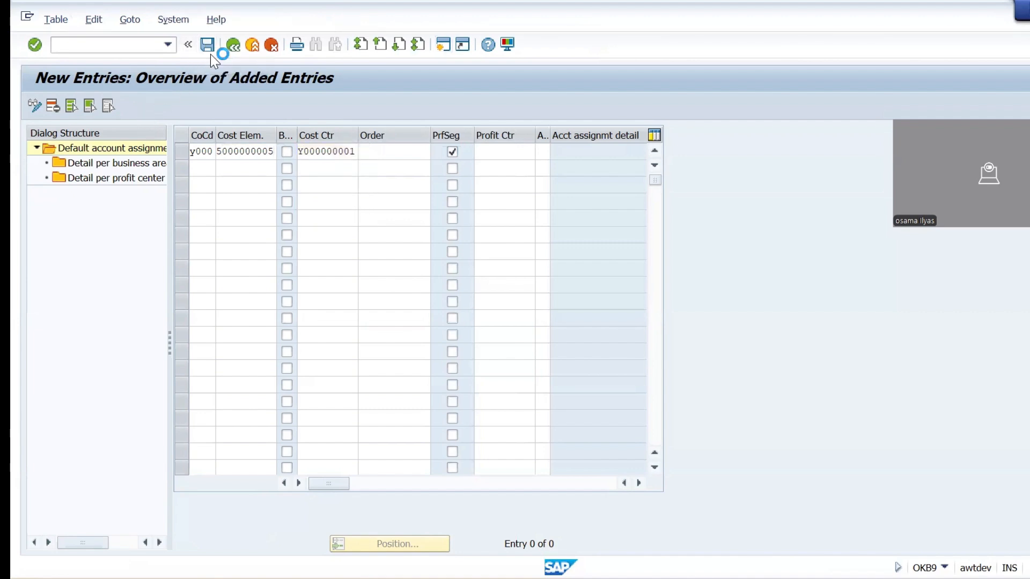
click(247, 281)
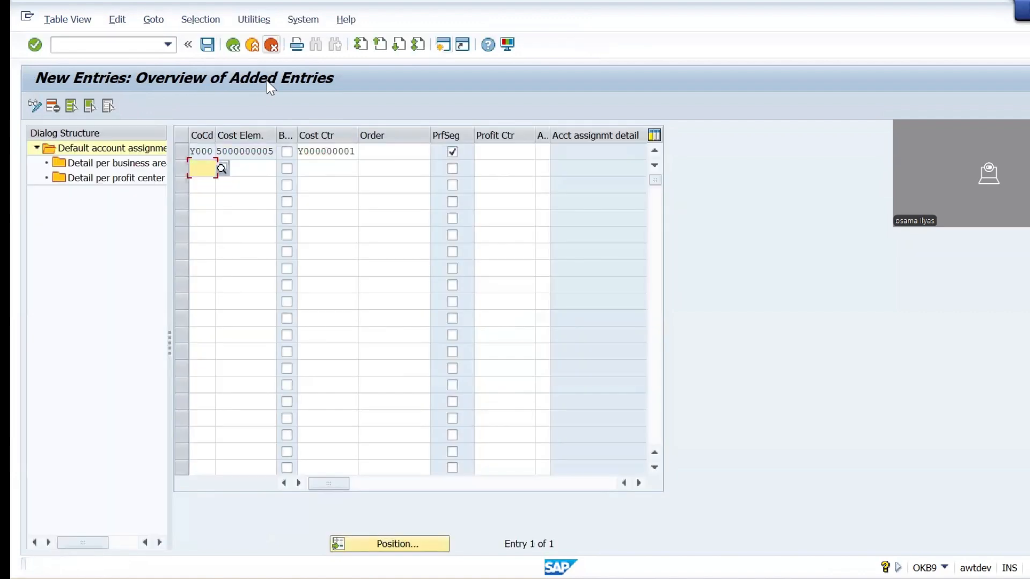
click(270, 45)
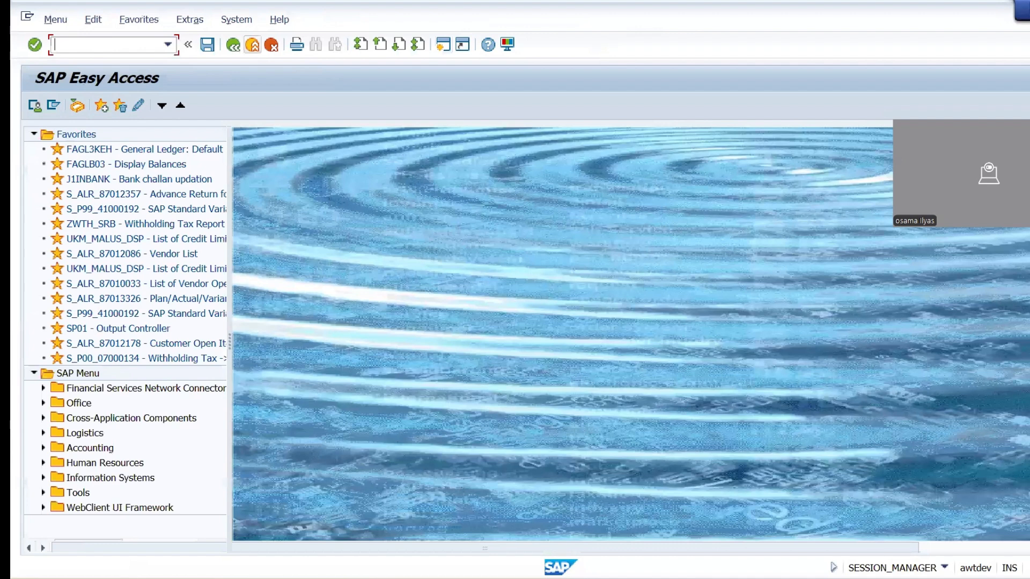
text(FB50)
key(Return)
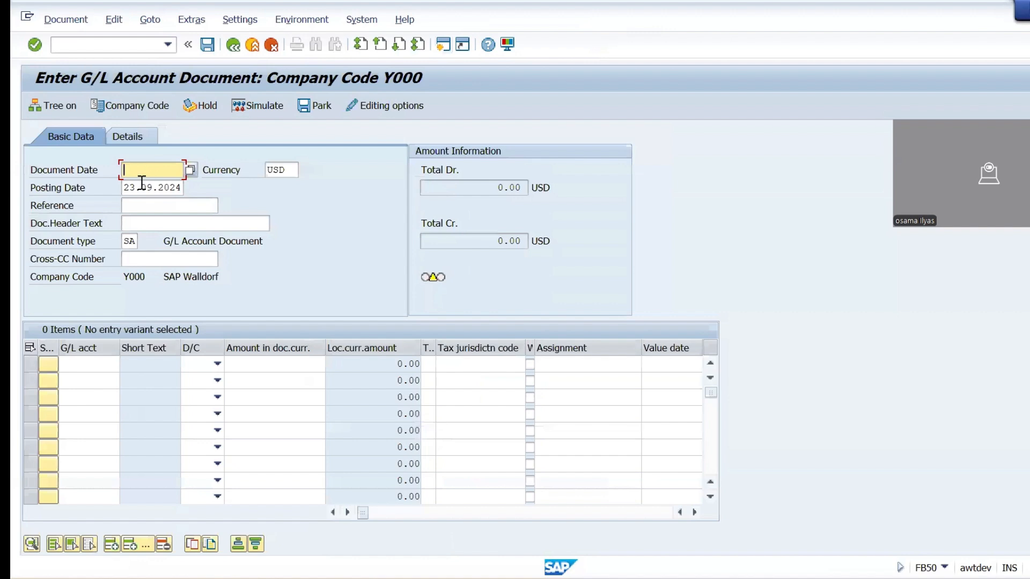
click(141, 173)
click(133, 186)
click(85, 367)
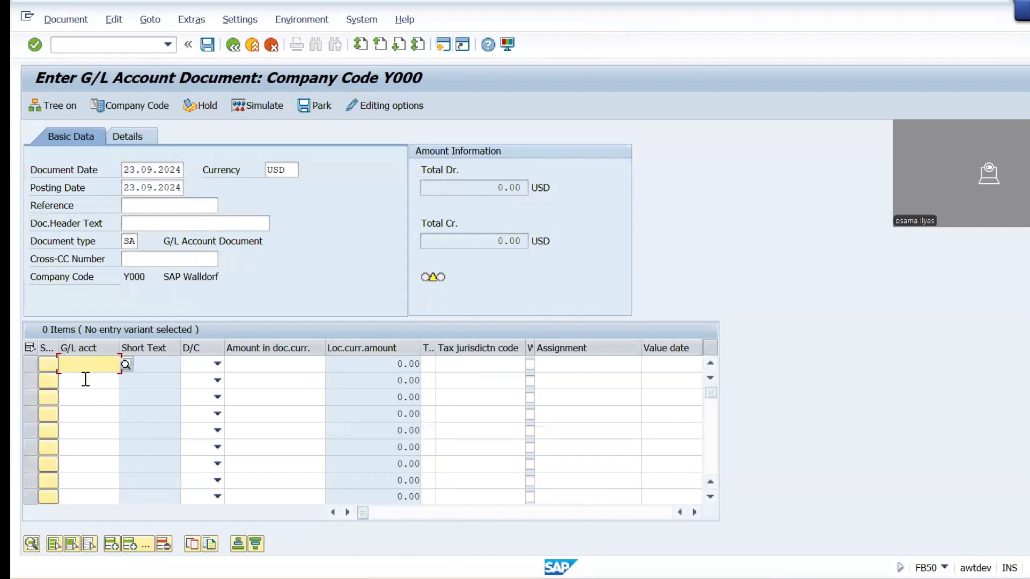
click(86, 122)
click(88, 382)
click(84, 153)
Set the marketing expense item to debit and the cash item to credit, enter 200 for each, and validate the document.
click(206, 364)
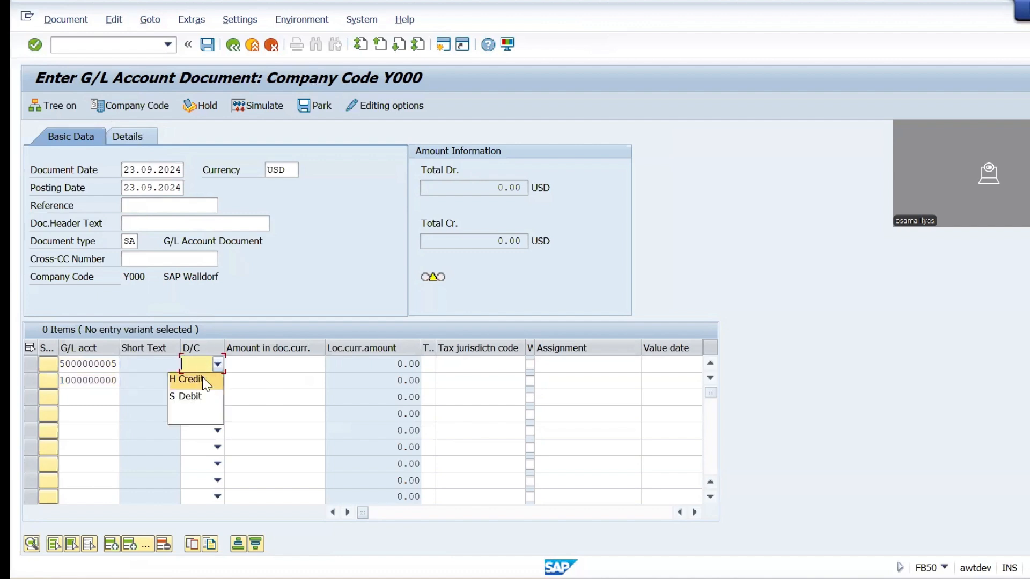
click(201, 397)
click(217, 381)
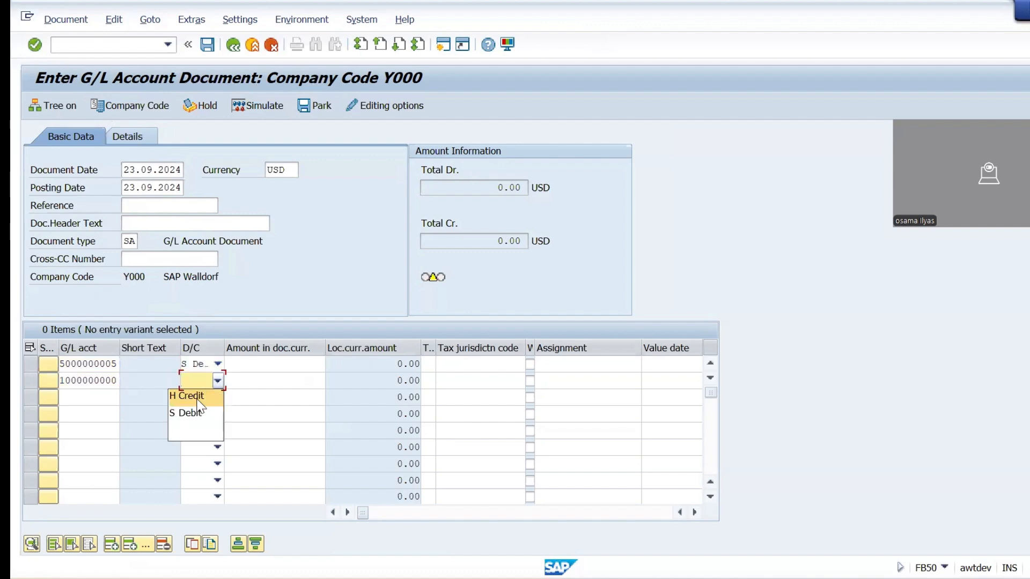
click(198, 397)
click(260, 360)
text(20)
click(295, 378)
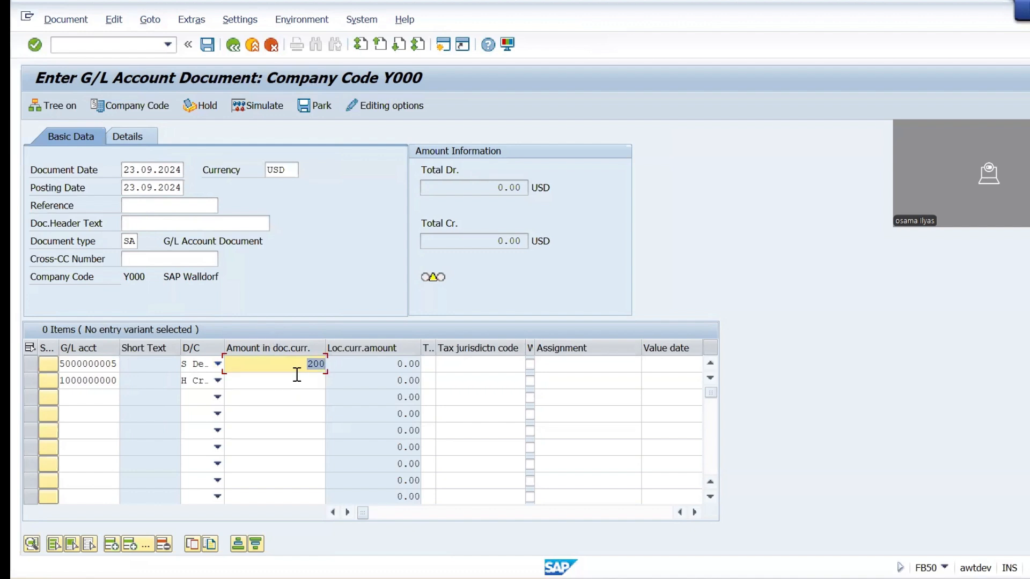
click(316, 381)
text(200)
key(Return)
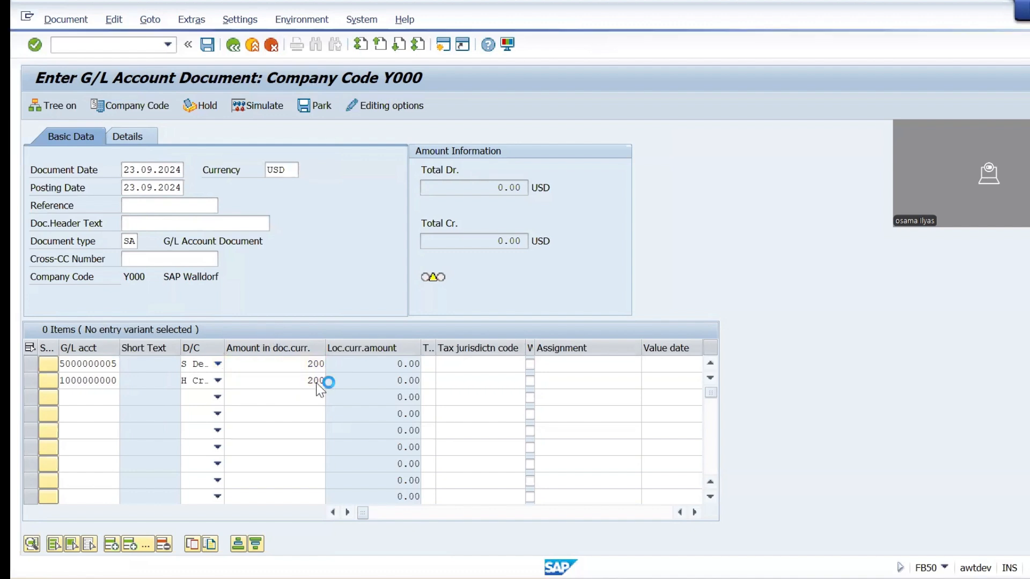
key(Return)
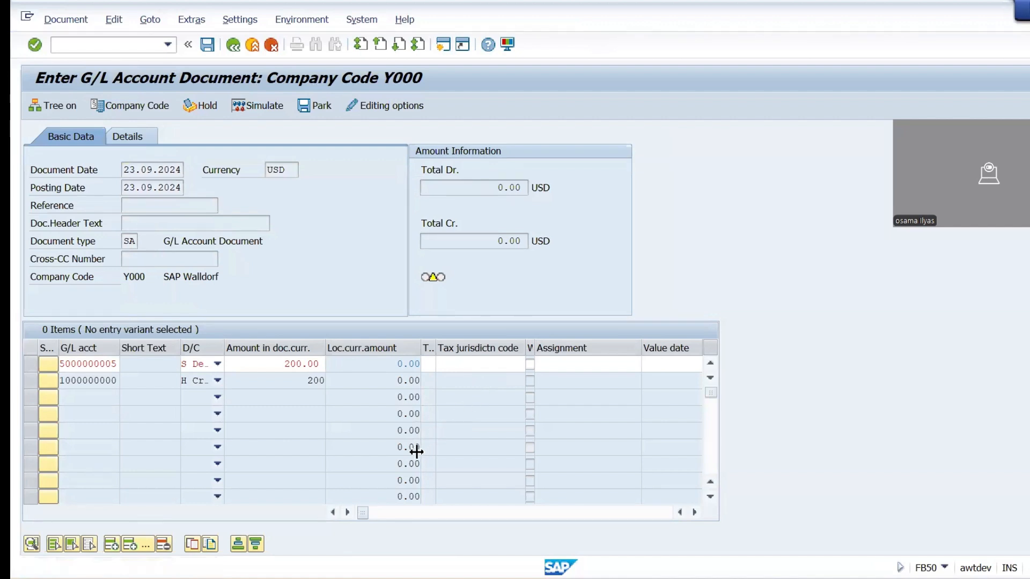
Open the marketing expense item to check its default cost center and profitability segment assignment, and return to the document.
click(694, 513)
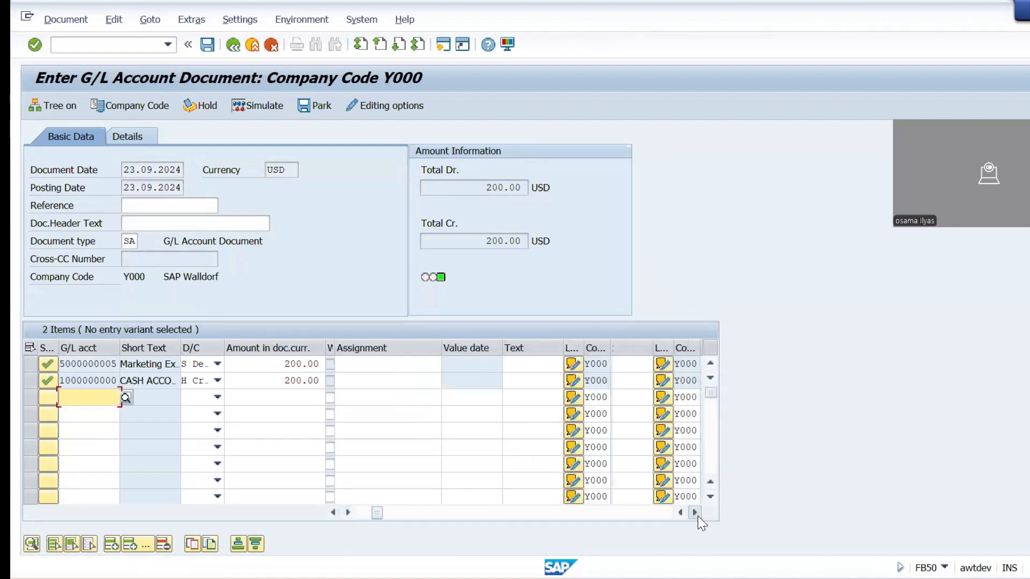
click(696, 513)
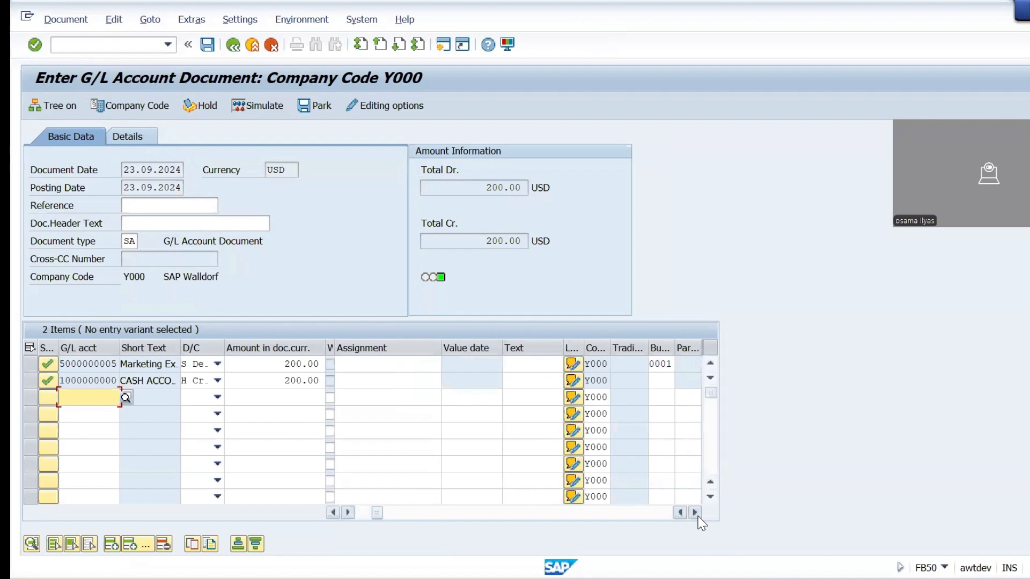
double_click(92, 365)
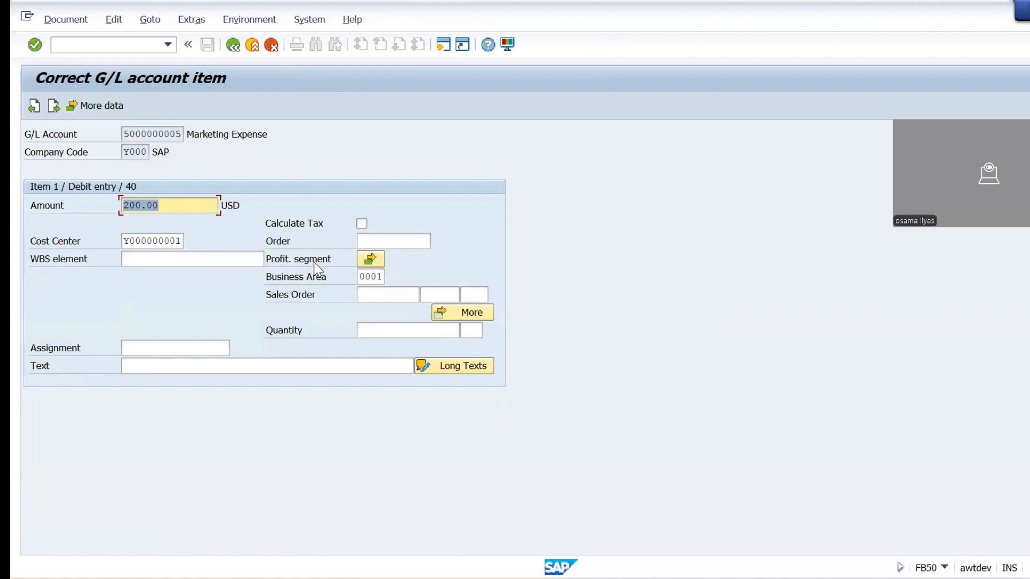
drag(181, 135, 111, 139)
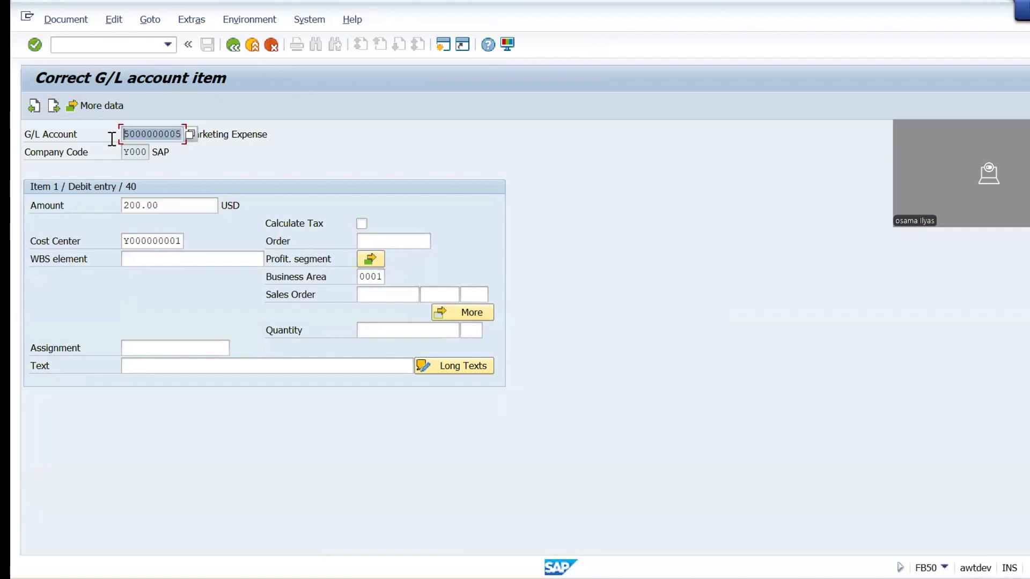
click(232, 47)
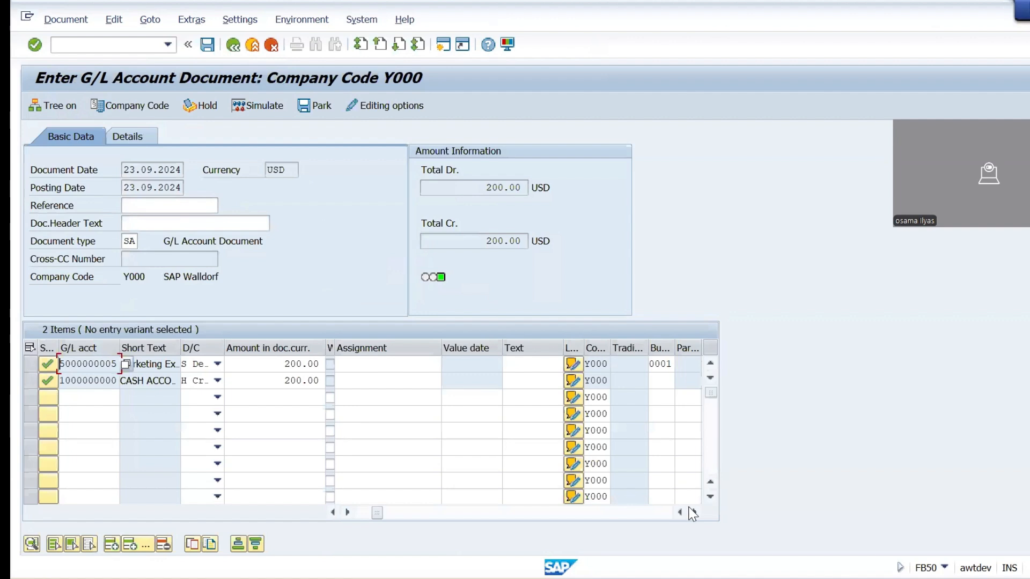
Copy profit center Y000000001 from the marketing expense item to the cash item and post the document.
click(695, 513)
click(695, 513)
click(695, 513)
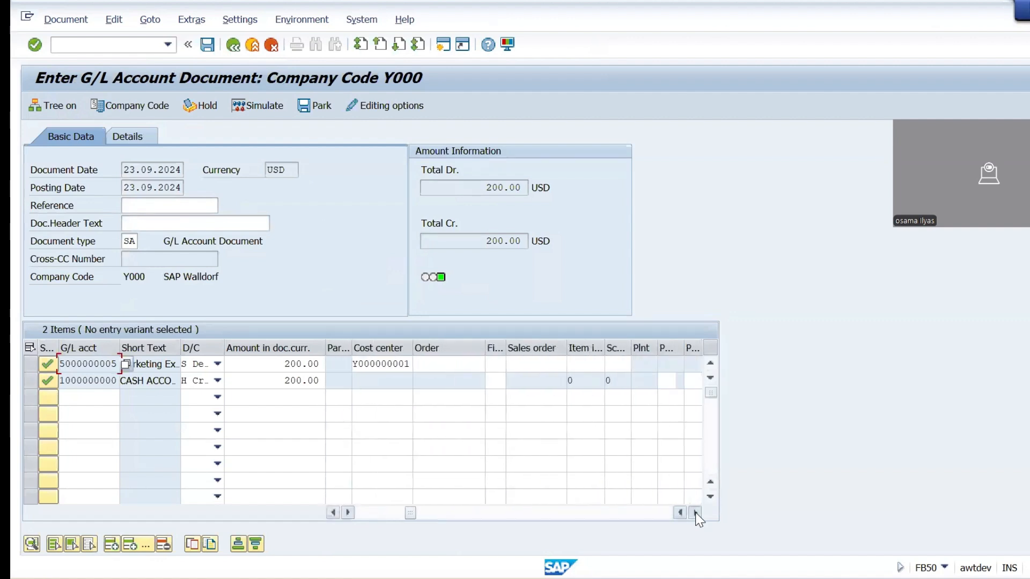
click(695, 513)
click(696, 512)
click(695, 513)
click(695, 513)
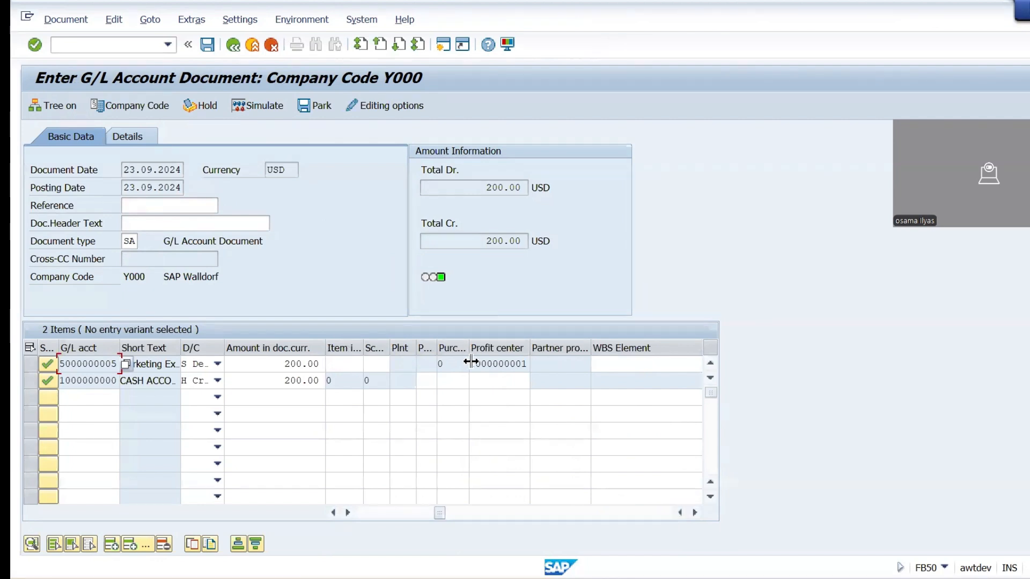
drag(474, 368, 556, 387)
key(ctrl+c)
click(513, 386)
key(ctrl+v)
key(Return)
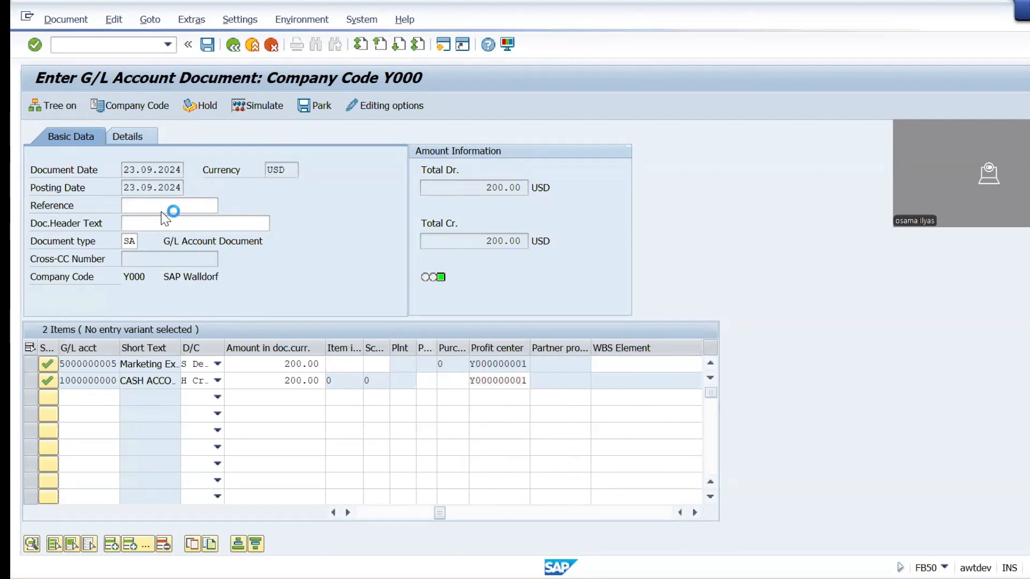
click(206, 45)
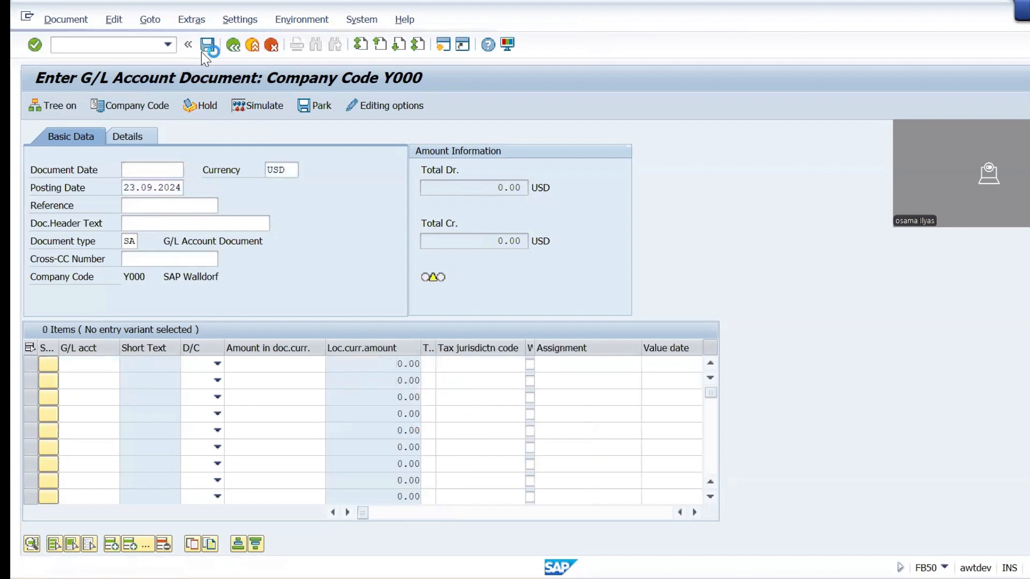
Leave document entry, start KE24 and set the operating concern with account-based profitability analysis.
click(122, 44)
text(/N)
key(Return)
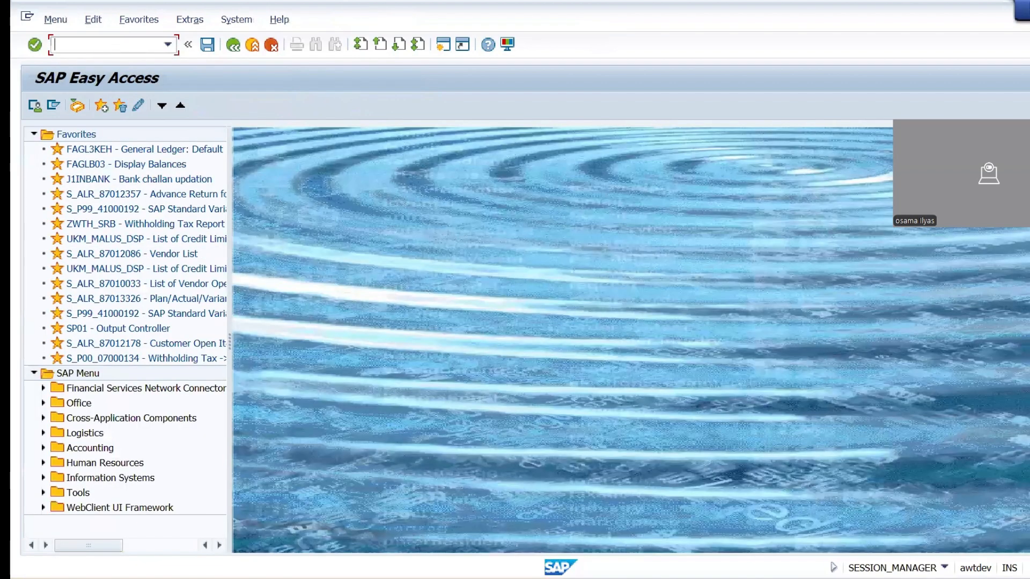
text(KSB1)
key(Return)
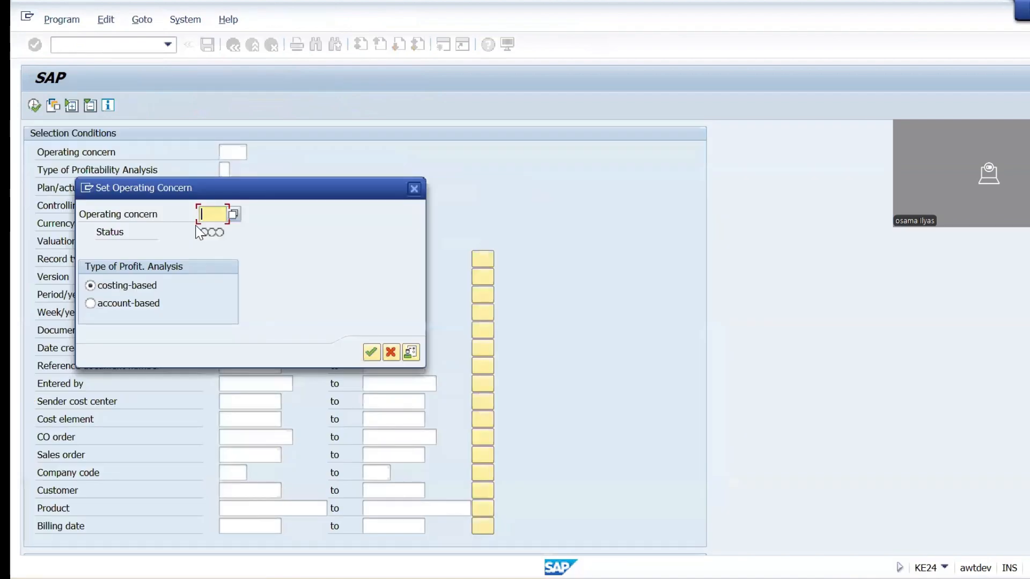
key(space)
click(216, 231)
click(128, 302)
click(371, 352)
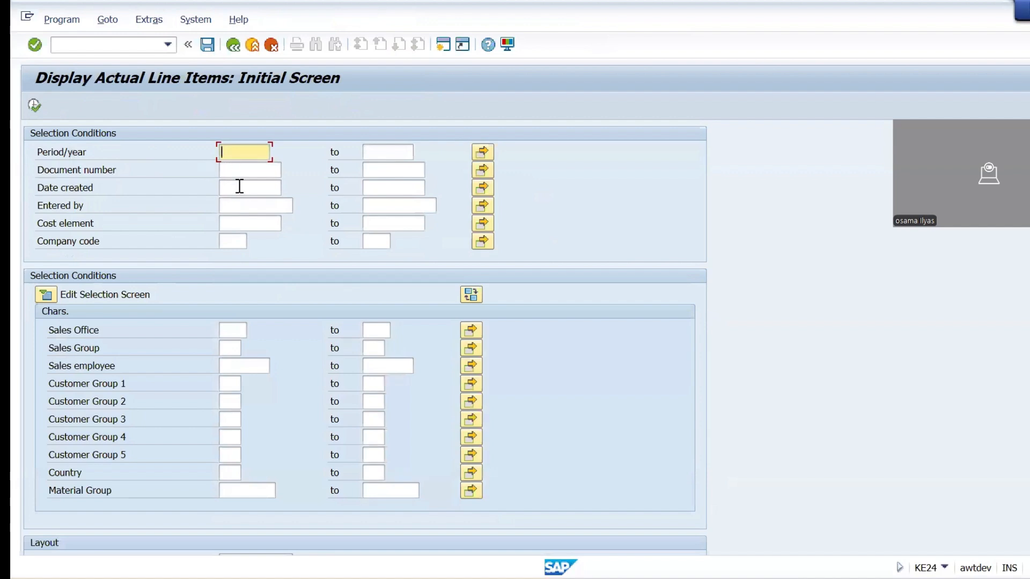
List the actual line items created on 23.09.2024 and select the 200.00 USD item to check the posting.
click(240, 186)
text(23.09.2024)
key(Return)
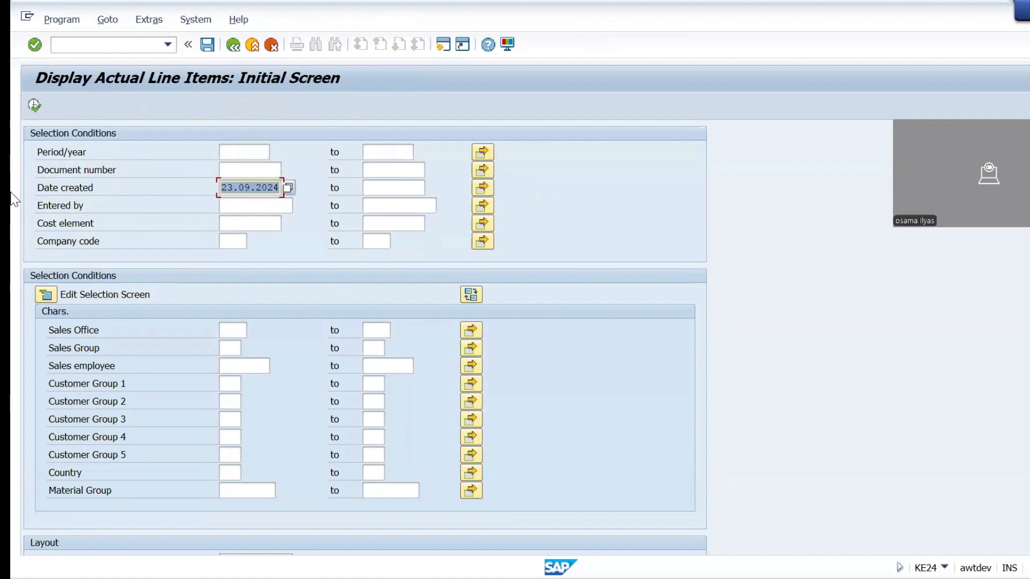
click(34, 105)
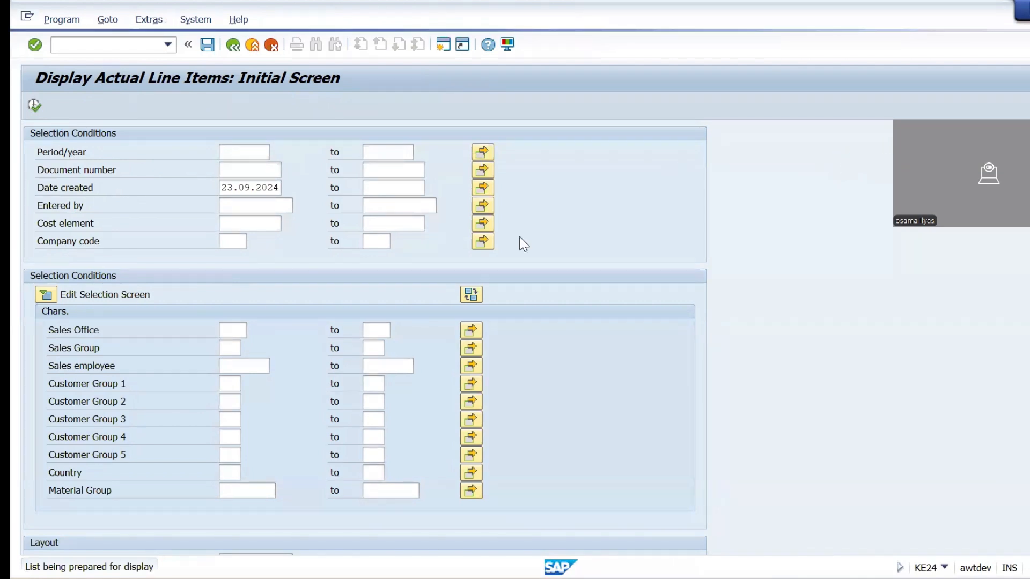
click(574, 230)
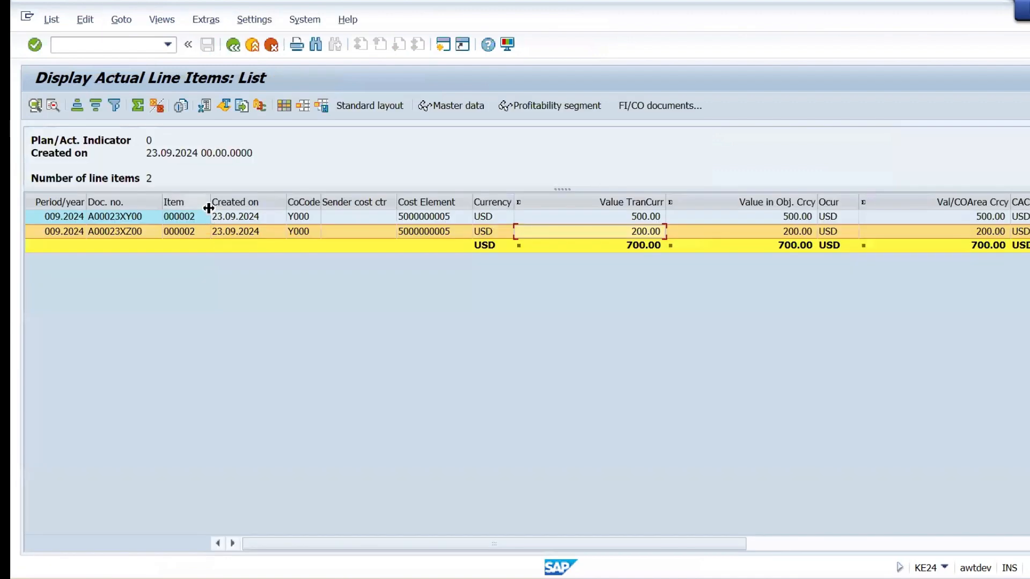
Narrow the document number column in the line item list and leave the line item display.
drag(162, 201, 153, 201)
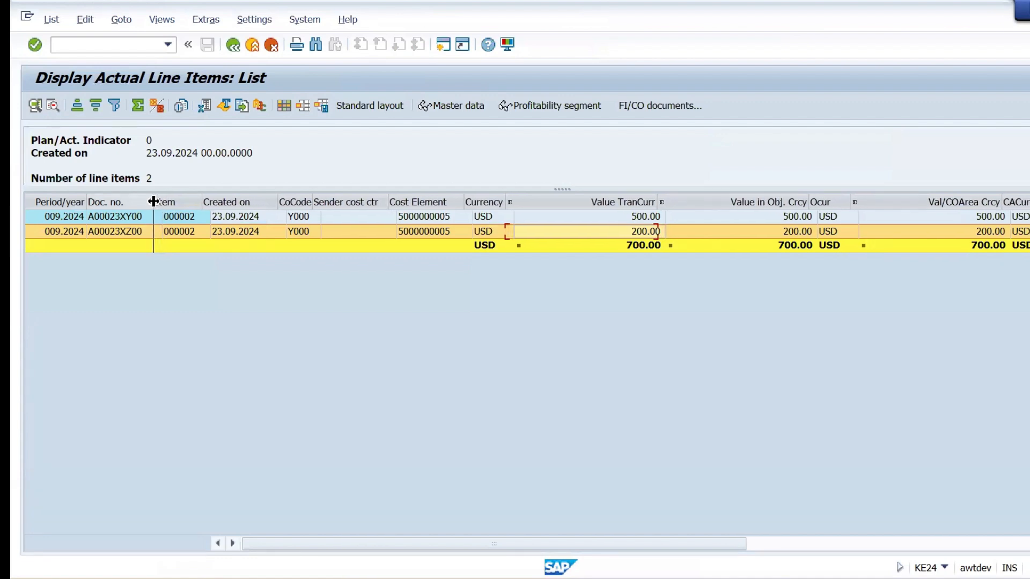
drag(153, 202, 153, 201)
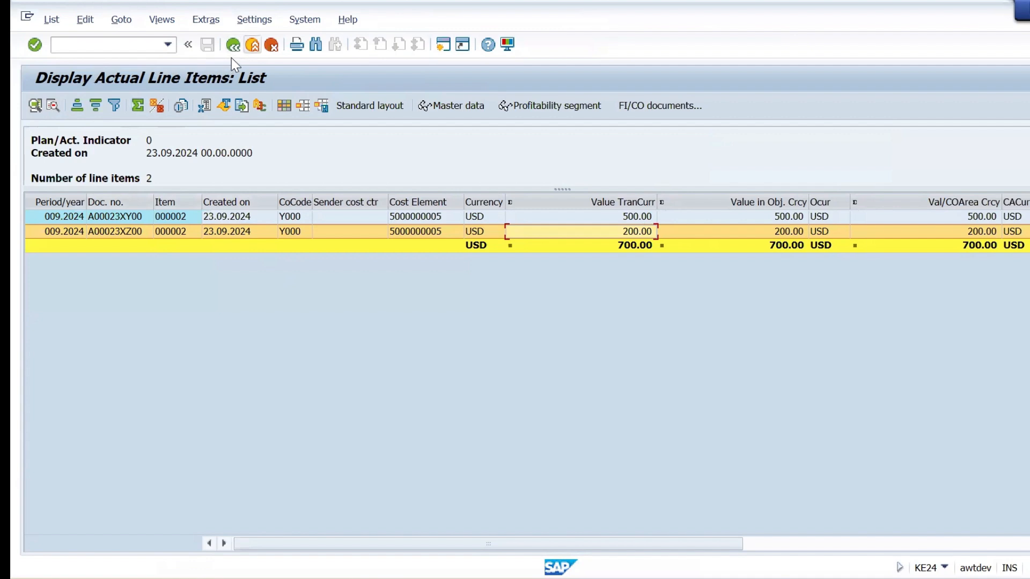
click(253, 44)
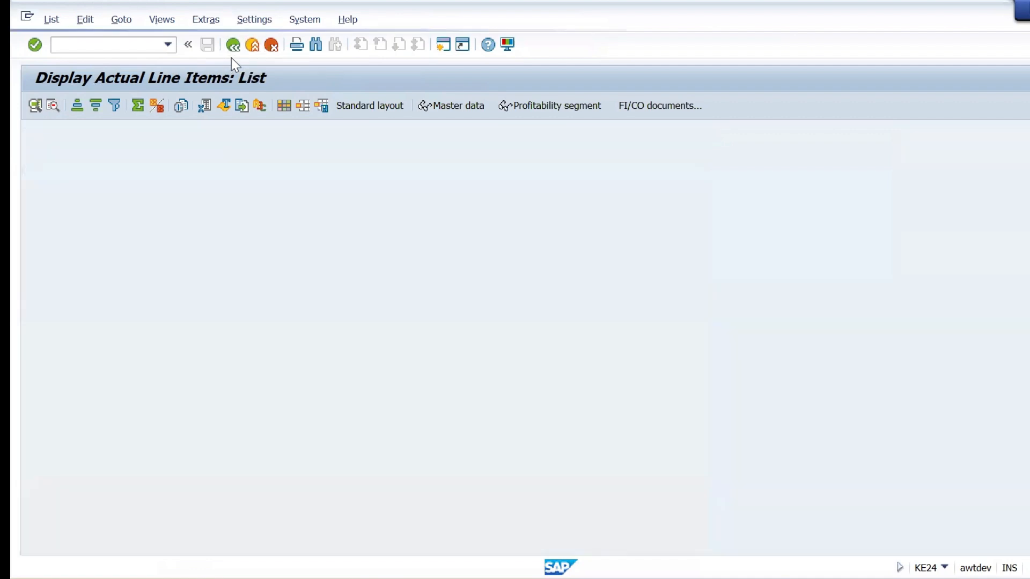
click(252, 45)
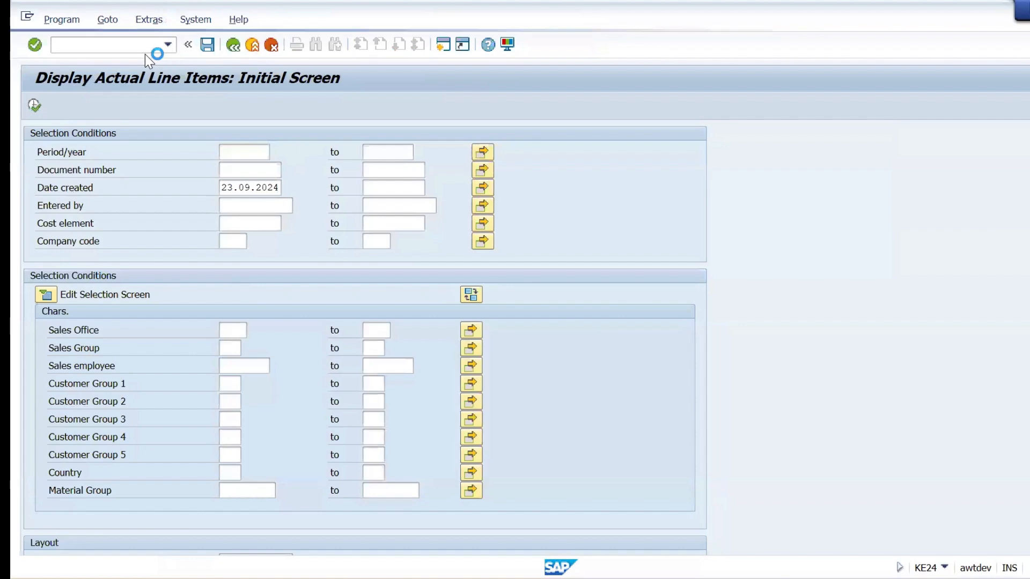